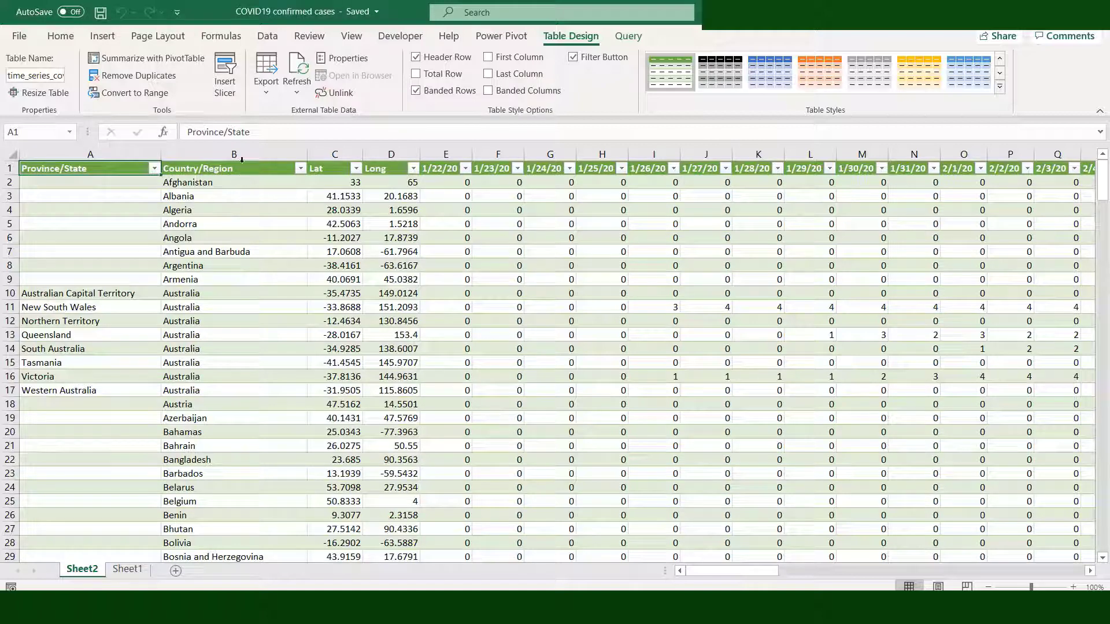
# Step: Sort the countries by the 4/16/20 column from largest to smallest
pyautogui.click(291, 198)
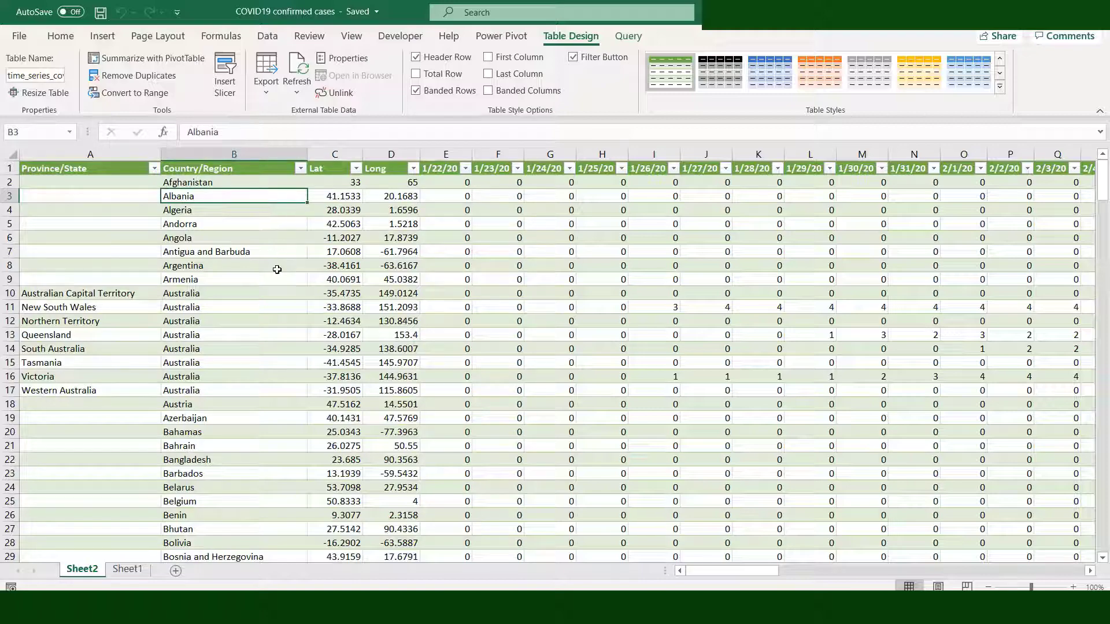
pyautogui.scroll(-2, 277, 269)
pyautogui.scroll(-16, 277, 270)
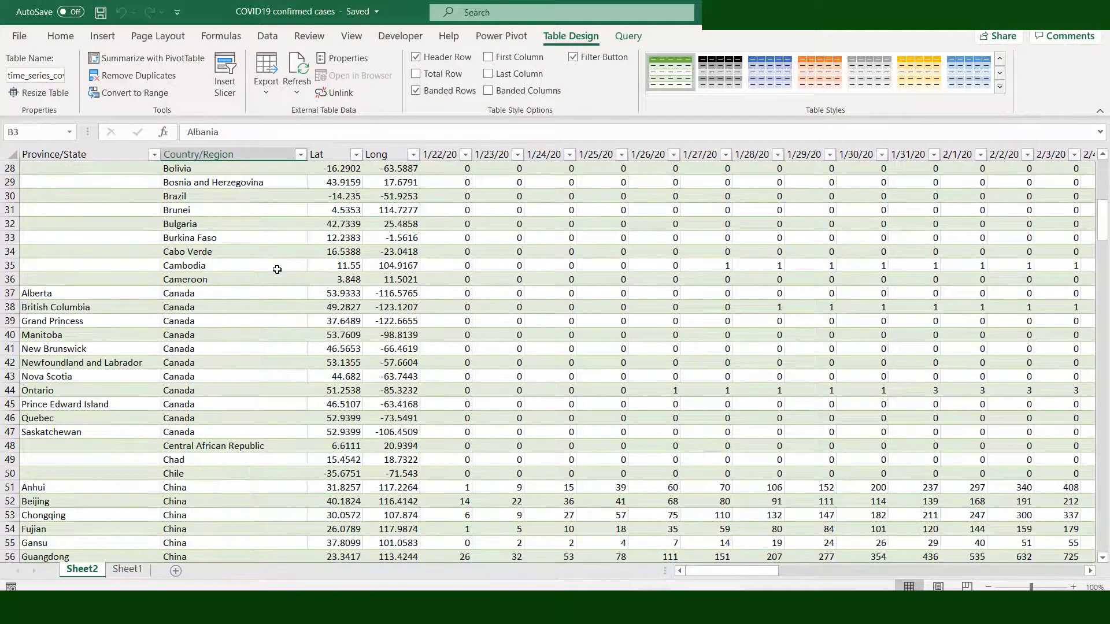
pyautogui.scroll(13, 277, 270)
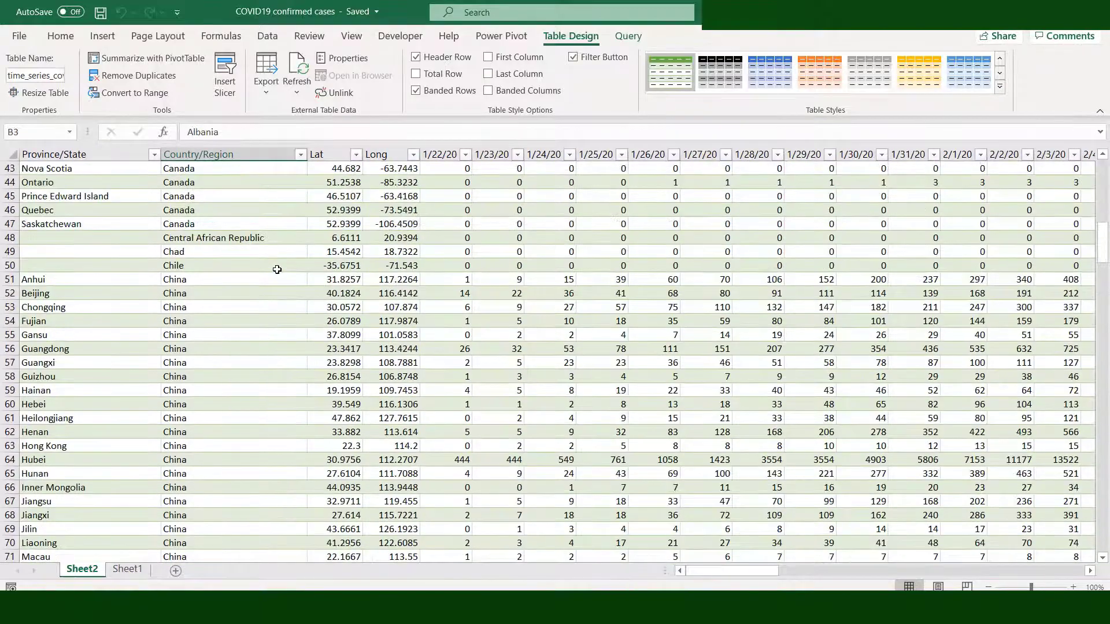
pyautogui.scroll(5, 277, 269)
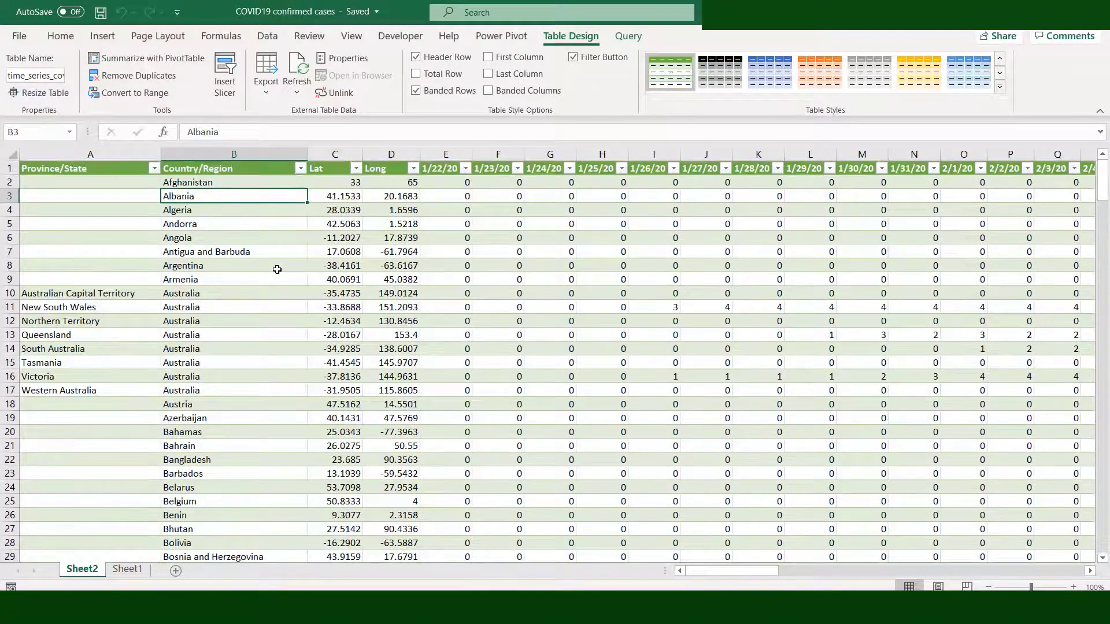
pyautogui.click(439, 186)
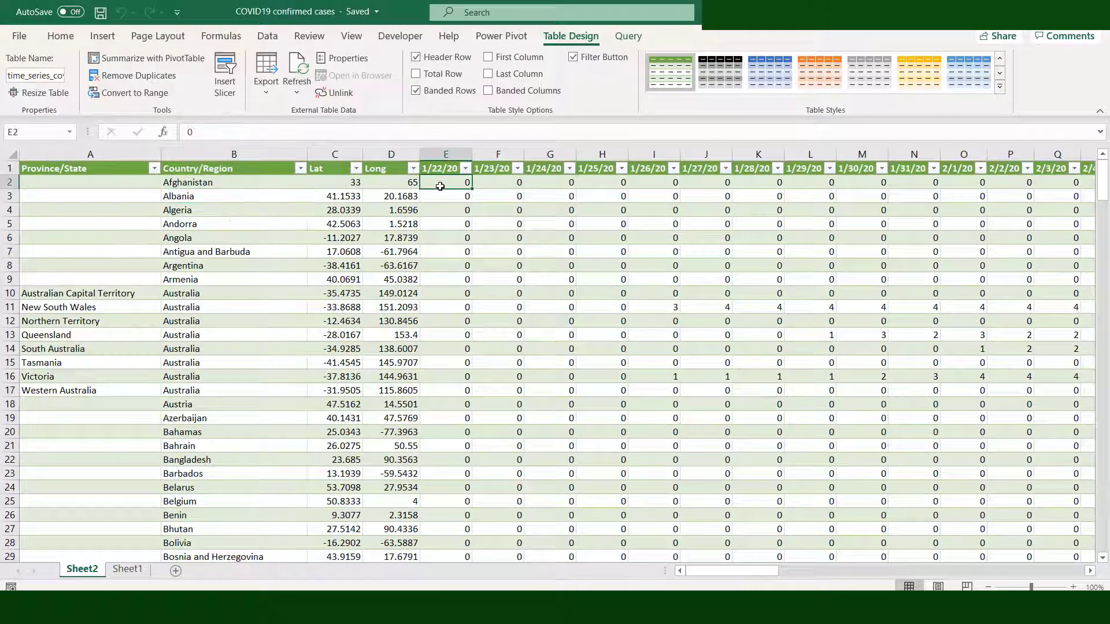
pyautogui.press('Right')
pyautogui.press('Right')
pyautogui.press('Right')
pyautogui.press('Right')
pyautogui.press('Right')
pyautogui.press('Right')
pyautogui.press('Right')
pyautogui.press('Right')
pyautogui.press('Right')
pyautogui.press('Right')
pyautogui.press('Right')
pyautogui.press('Right')
pyautogui.press('Right')
pyautogui.press('Right')
pyautogui.press('Right')
pyautogui.press('Right')
pyautogui.press('Right')
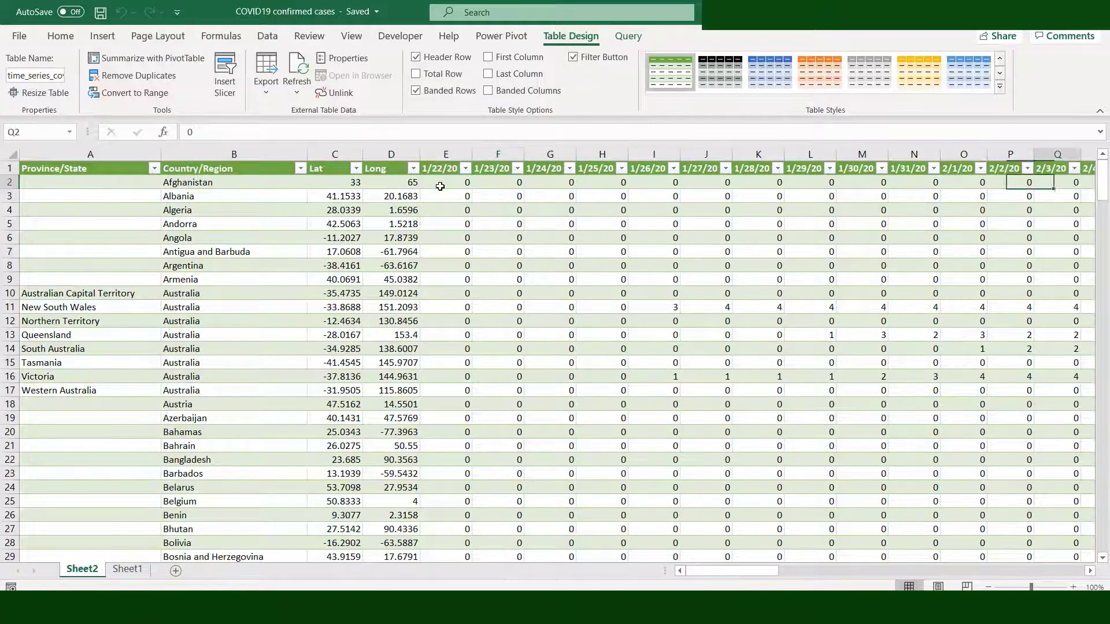
pyautogui.press('Right')
pyautogui.press('Right')
pyautogui.press('Right')
pyautogui.press('Right')
pyautogui.press('Right')
pyautogui.press('Right')
pyautogui.press('Right')
pyautogui.press('Right')
pyautogui.press('Right')
pyautogui.press('Right')
pyautogui.press('Right')
pyautogui.press('Right')
pyautogui.press('Right')
pyautogui.press('Right')
pyautogui.press('Right')
pyautogui.press('Right')
pyautogui.press('Right')
pyautogui.press('Right')
pyautogui.press('Right')
pyautogui.press('Right')
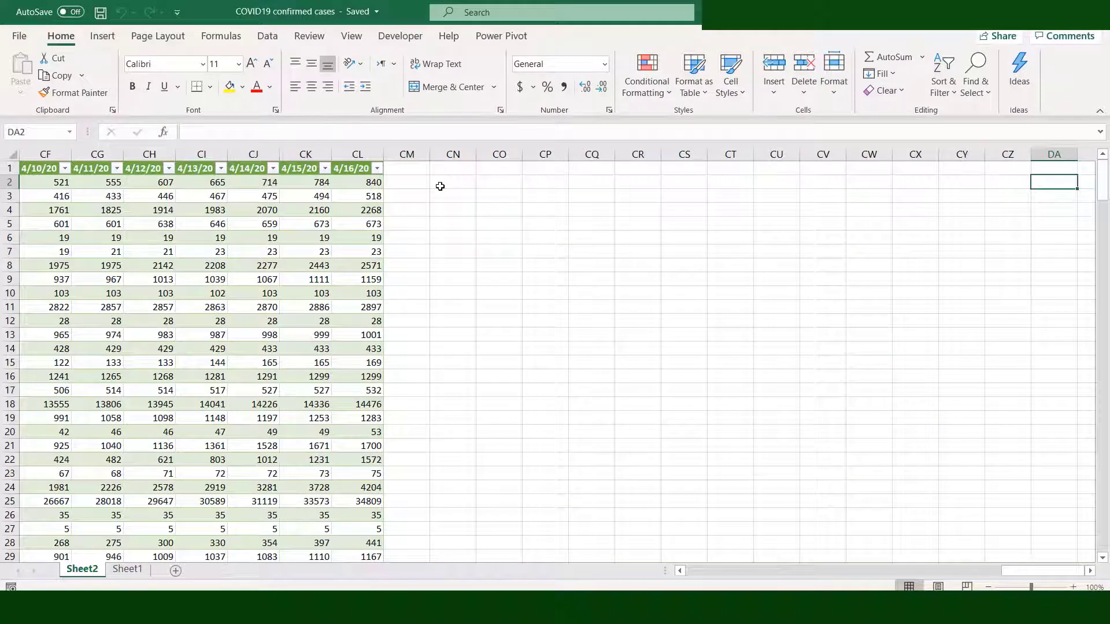
pyautogui.click(367, 183)
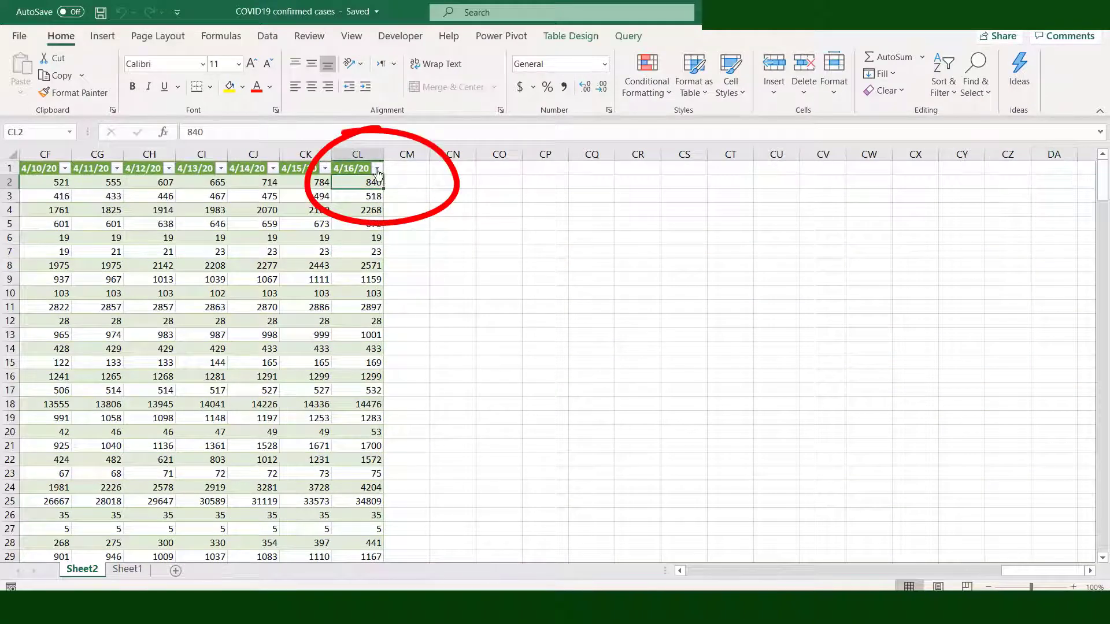
pyautogui.click(376, 169)
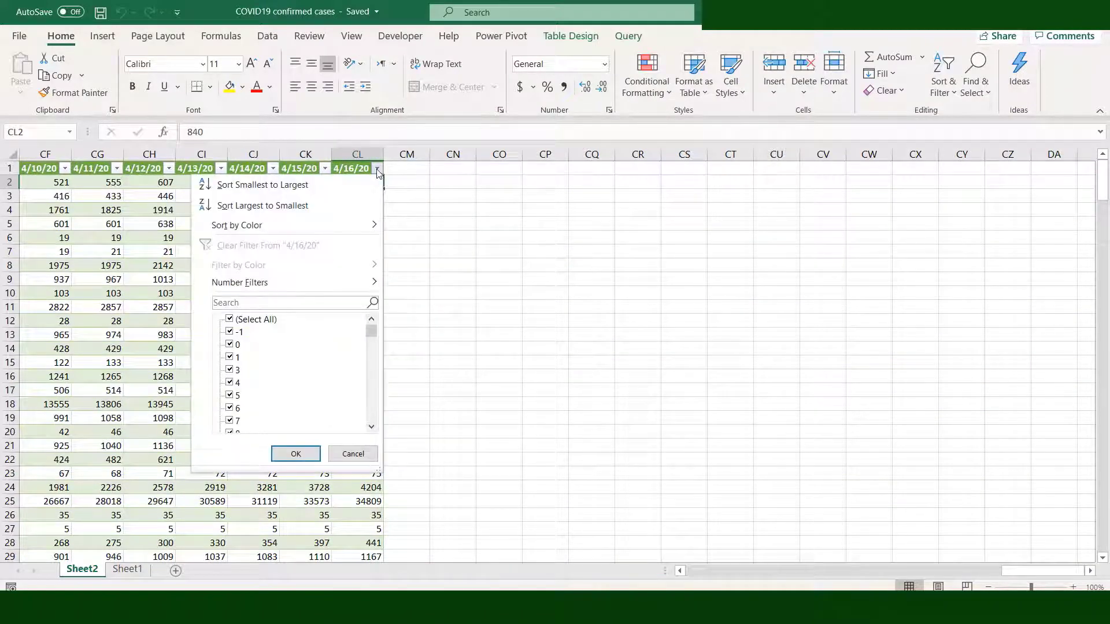
pyautogui.click(263, 206)
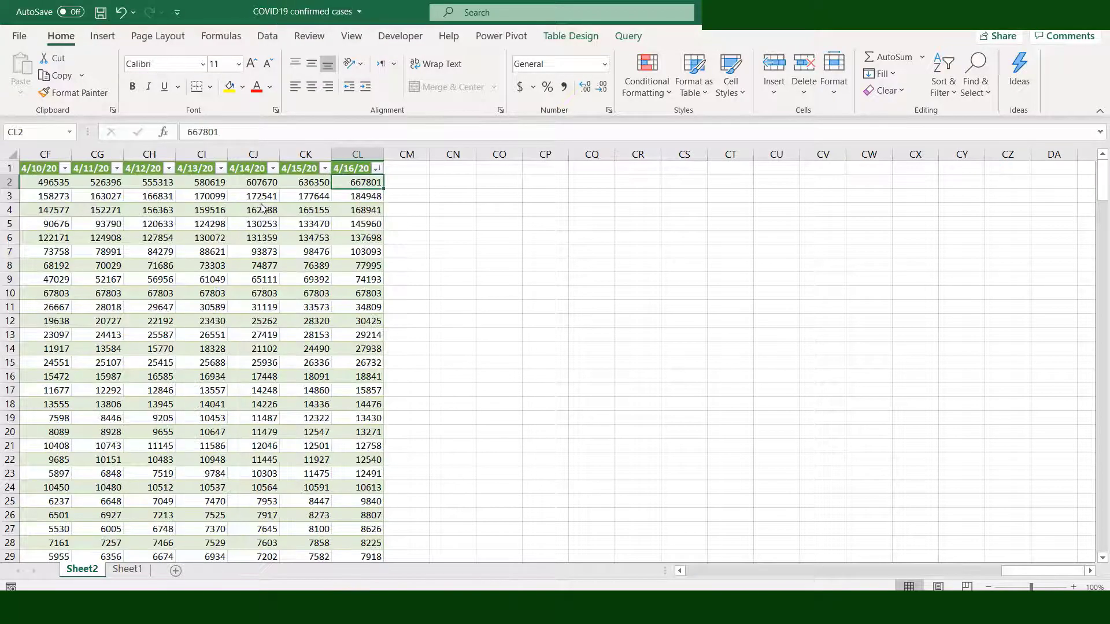
# Step: Filter Country/Region to exclude China, leaving 231 of 264 records
pyautogui.press('Left')
pyautogui.press('Left')
pyautogui.press('Left')
pyautogui.press('Left')
pyautogui.press('Left')
pyautogui.press('Left')
pyautogui.press('Left')
pyautogui.press('Left')
pyautogui.press('Left')
pyautogui.press('Left')
pyautogui.press('Left')
pyautogui.press('Left')
pyautogui.press('Left')
pyautogui.press('Left')
pyautogui.press('Left')
pyautogui.press('Left')
pyautogui.press('Left')
pyautogui.press('Left')
pyautogui.press('Left')
pyautogui.press('Left')
pyautogui.press('Left')
pyautogui.press('Left')
pyautogui.press('Left')
pyautogui.press('Left')
pyautogui.press('Left')
pyautogui.press('Left')
pyautogui.press('Left')
pyautogui.press('Left')
pyautogui.press('Left')
pyautogui.press('Left')
pyautogui.press('Left')
pyautogui.press('Left')
pyautogui.press('Left')
pyautogui.press('Left')
pyautogui.press('Left')
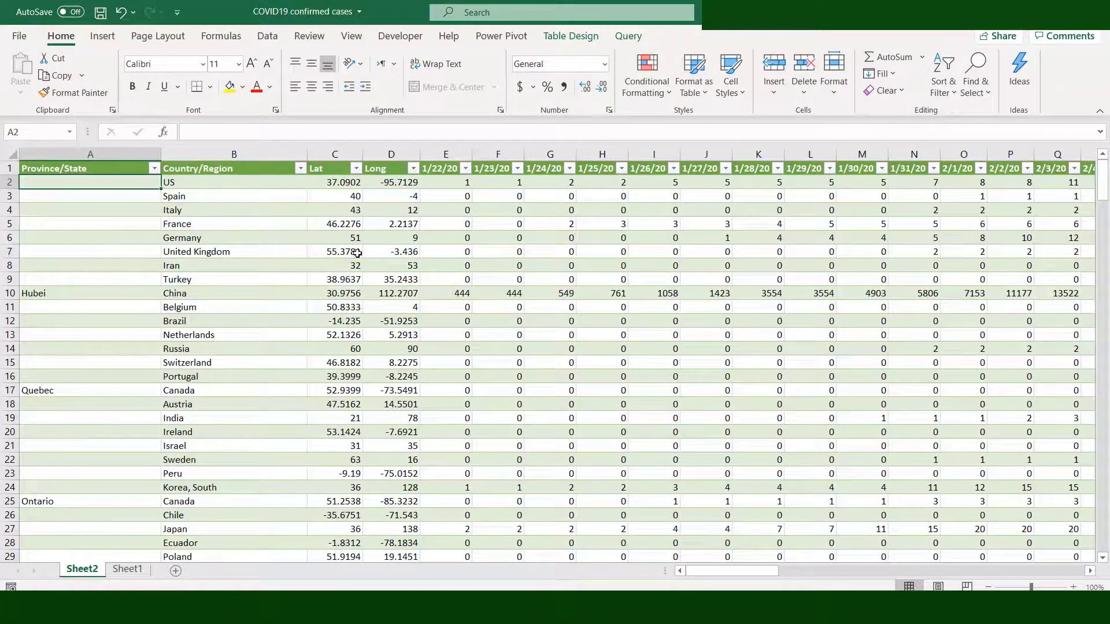
pyautogui.click(299, 168)
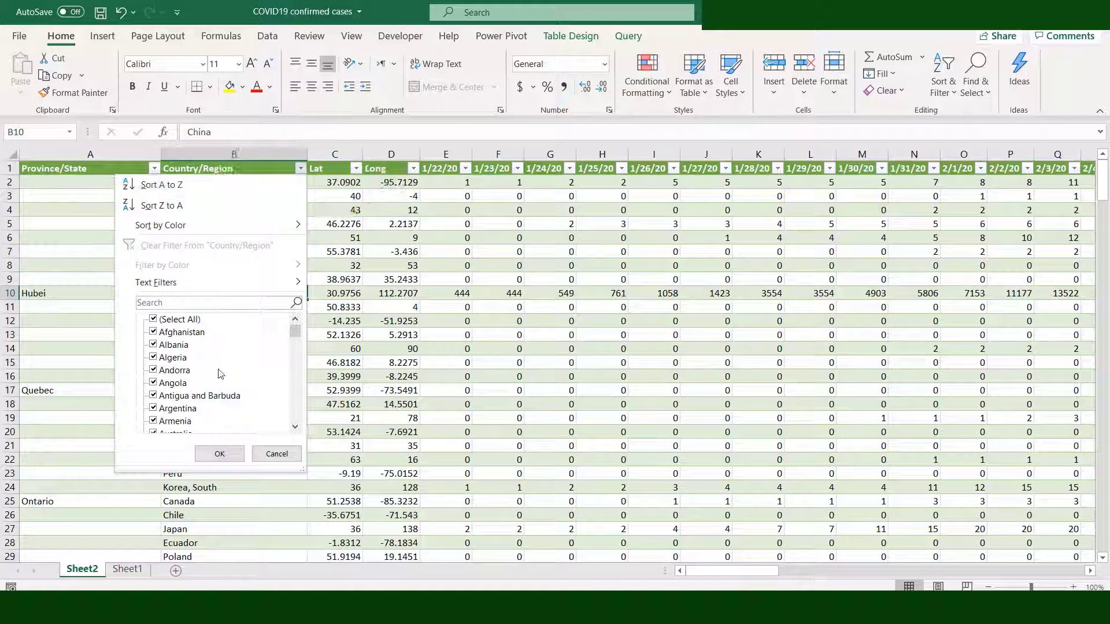
pyautogui.scroll(-6, 220, 374)
pyautogui.scroll(-5, 220, 374)
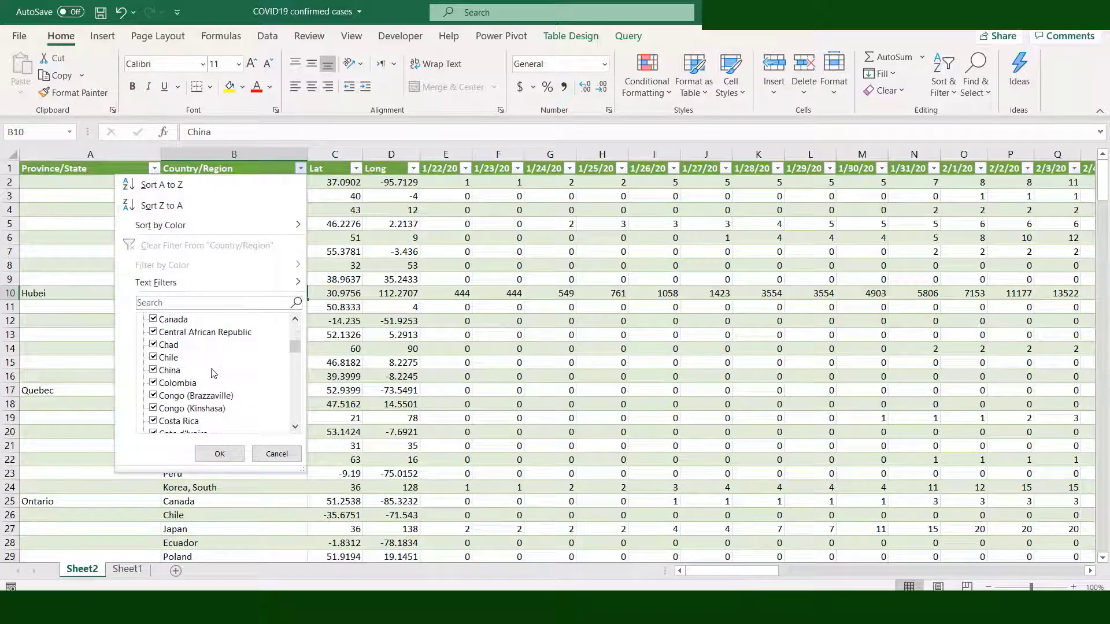
pyautogui.click(166, 371)
pyautogui.click(219, 454)
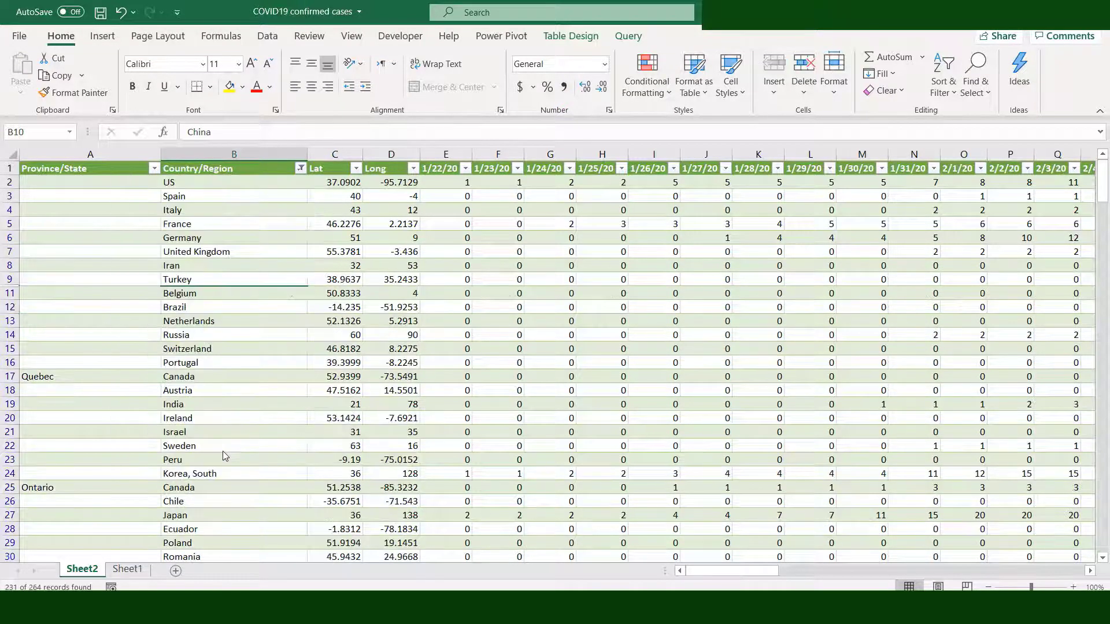
pyautogui.click(232, 182)
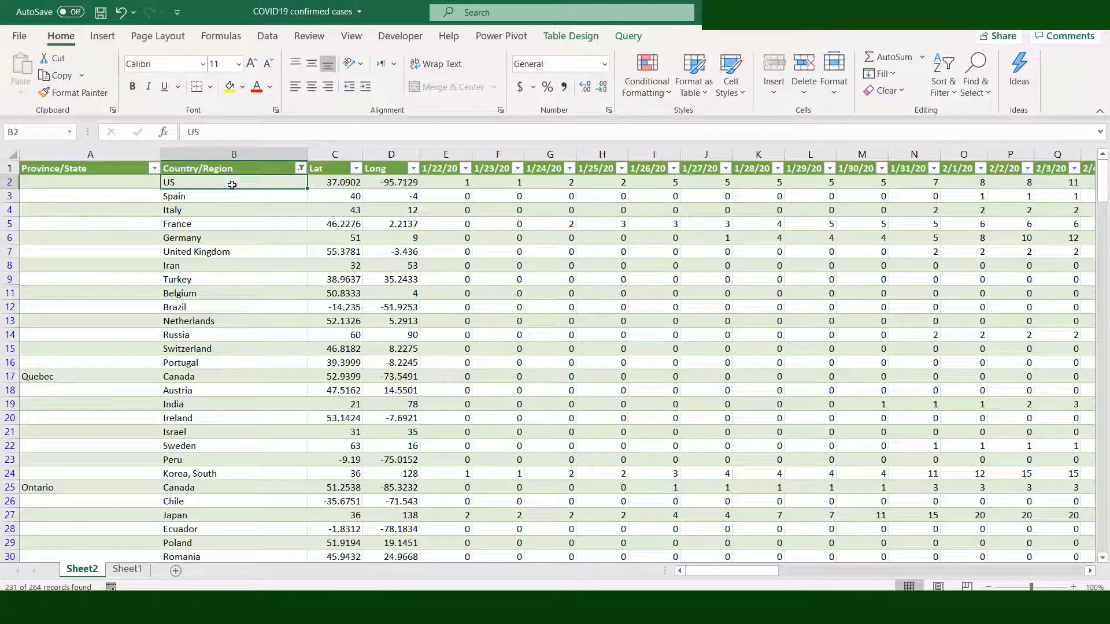
# Step: Select country names B1:B12 plus the daily counts E1:CL12, US through Brazil
pyautogui.moveTo(231, 185); pyautogui.dragTo(232, 300)
pyautogui.click(231, 182)
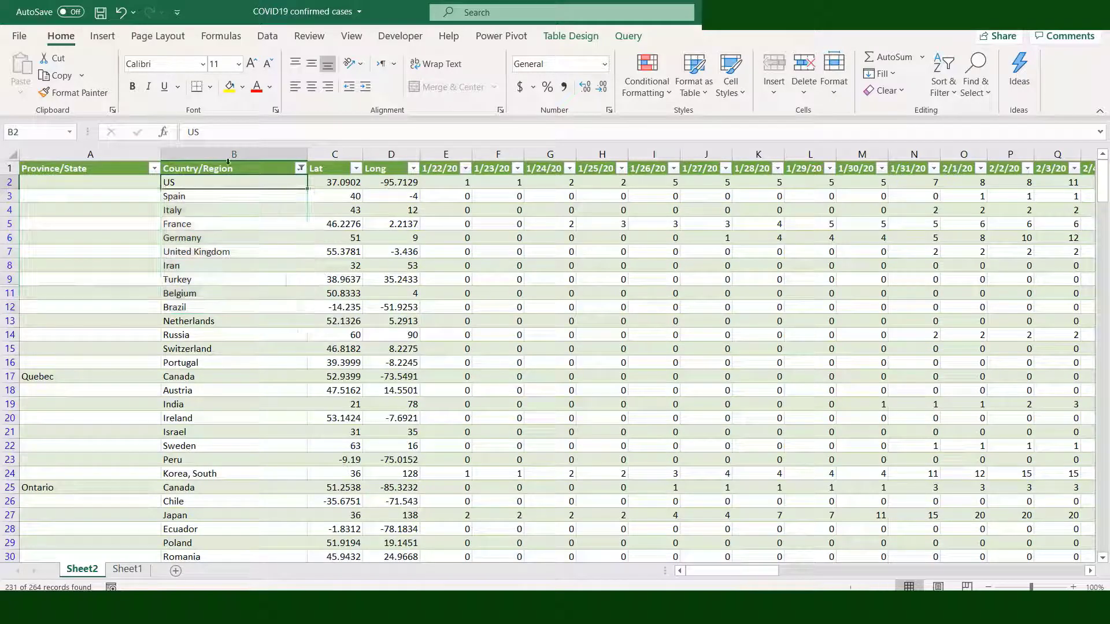
pyautogui.moveTo(228, 169); pyautogui.dragTo(219, 307)
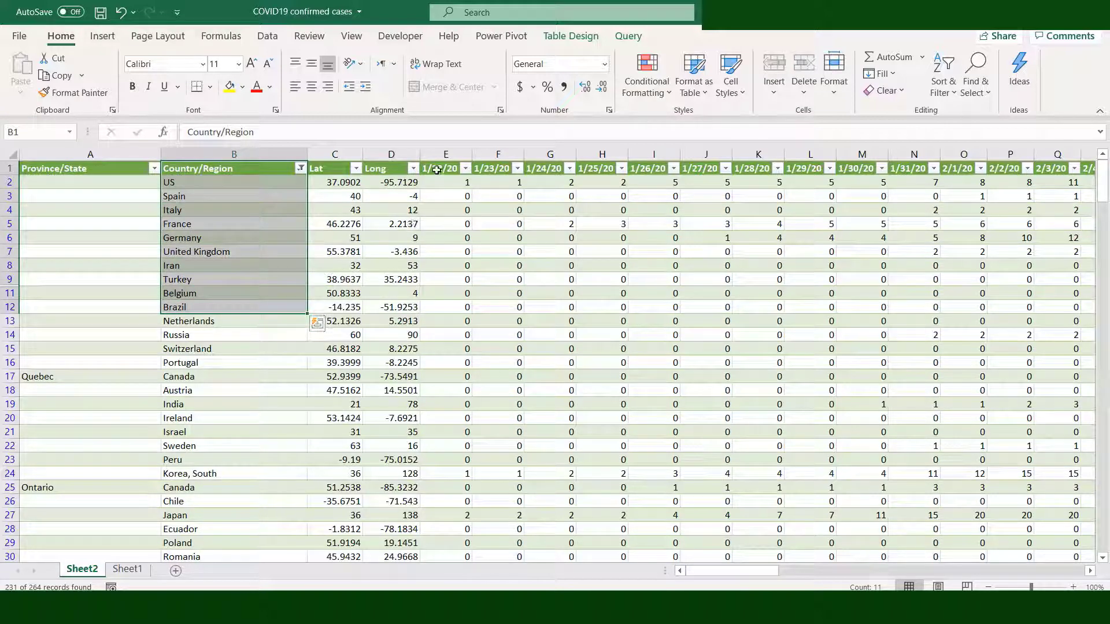
pyautogui.moveTo(437, 169); pyautogui.dragTo(838, 308)
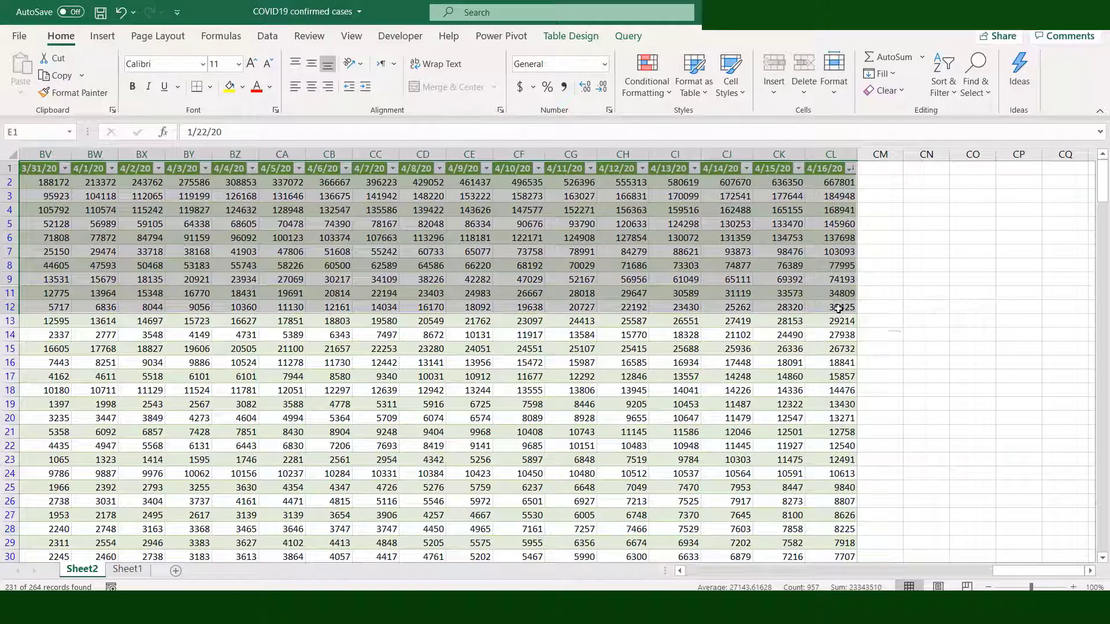
# Step: Insert a basic 2-D Line chart from the selected top-ten country data
pyautogui.click(100, 35)
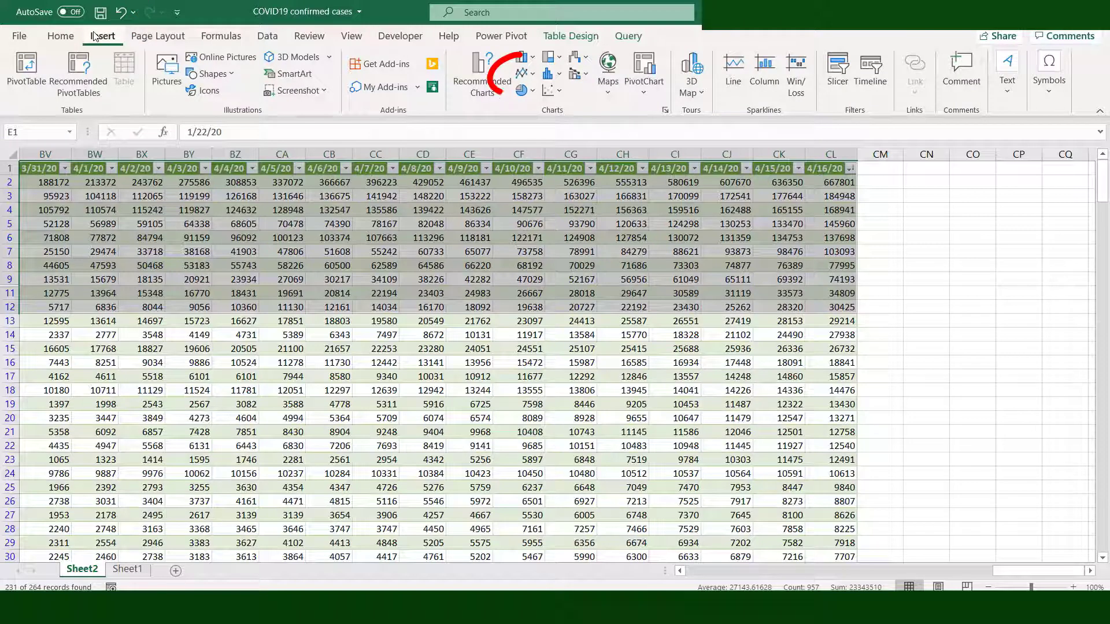
pyautogui.click(532, 73)
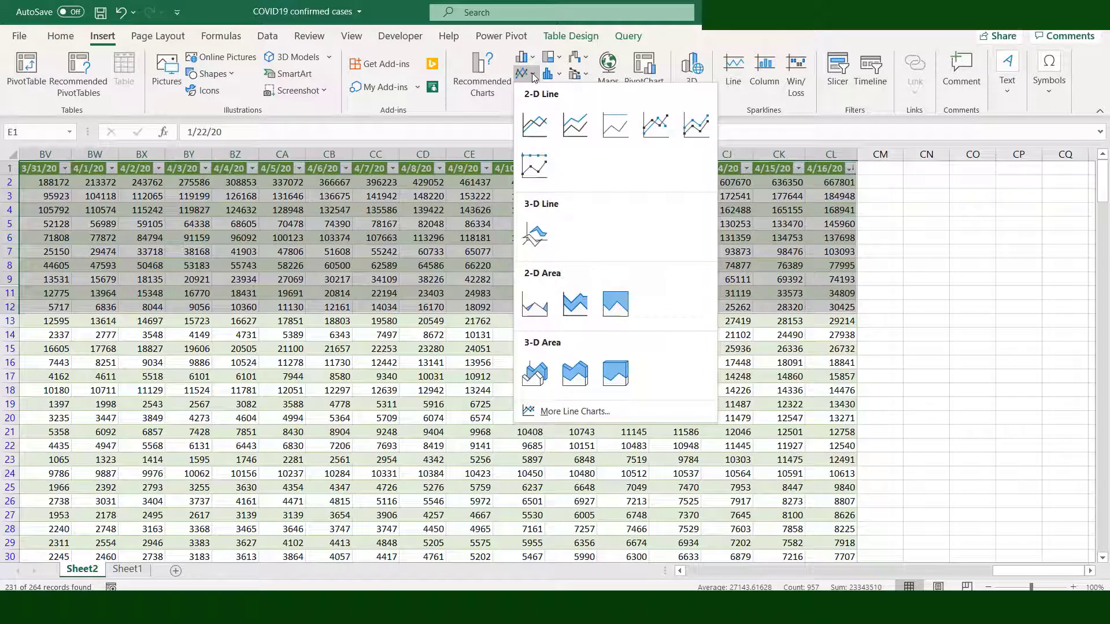
pyautogui.click(530, 121)
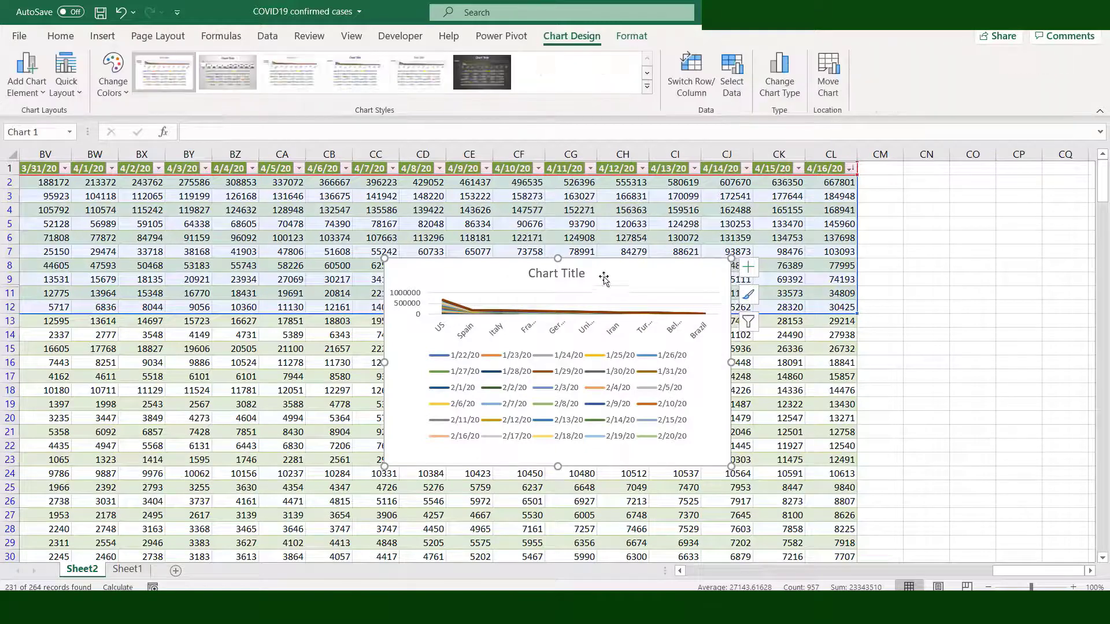
# Step: Move the chart beside the data, enlarge it across columns CN–DA, and switch rows/columns
pyautogui.moveTo(647, 283); pyautogui.dragTo(667, 248)
pyautogui.hscroll(5, 667, 247)
pyautogui.moveTo(322, 247); pyautogui.dragTo(694, 196)
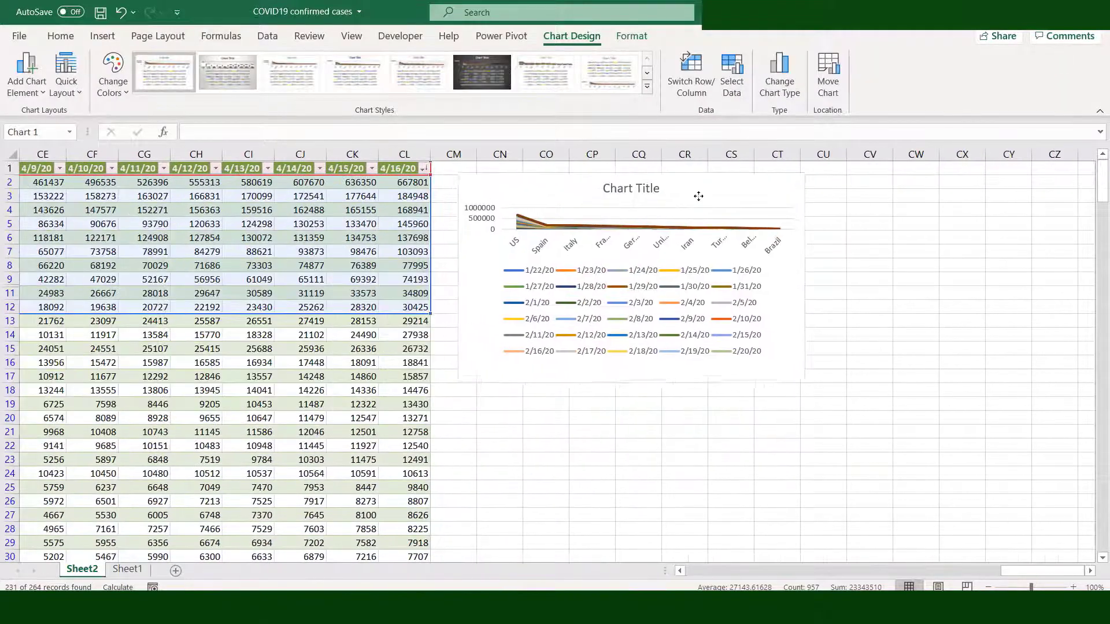
pyautogui.click(1089, 573)
pyautogui.hscroll(8, 1090, 572)
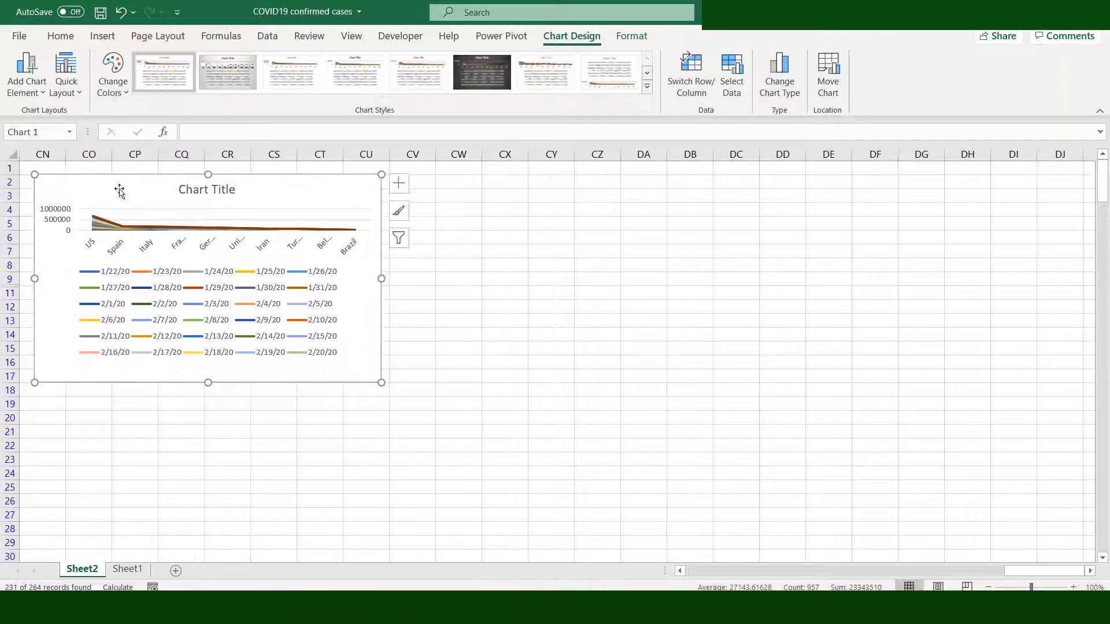
pyautogui.moveTo(380, 375); pyautogui.dragTo(651, 550)
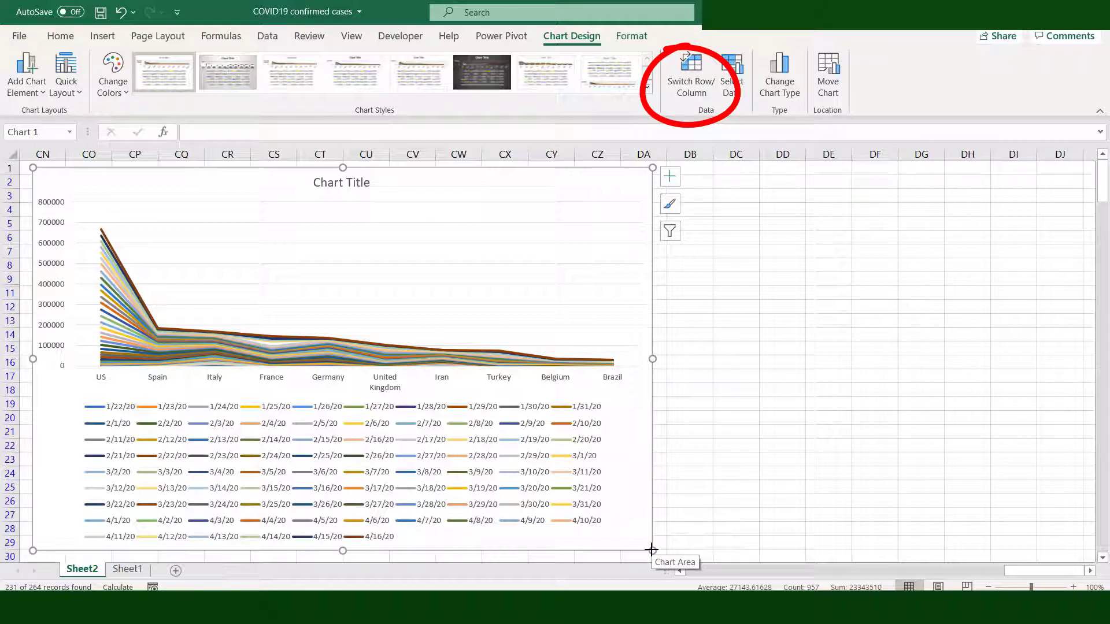
pyautogui.click(685, 86)
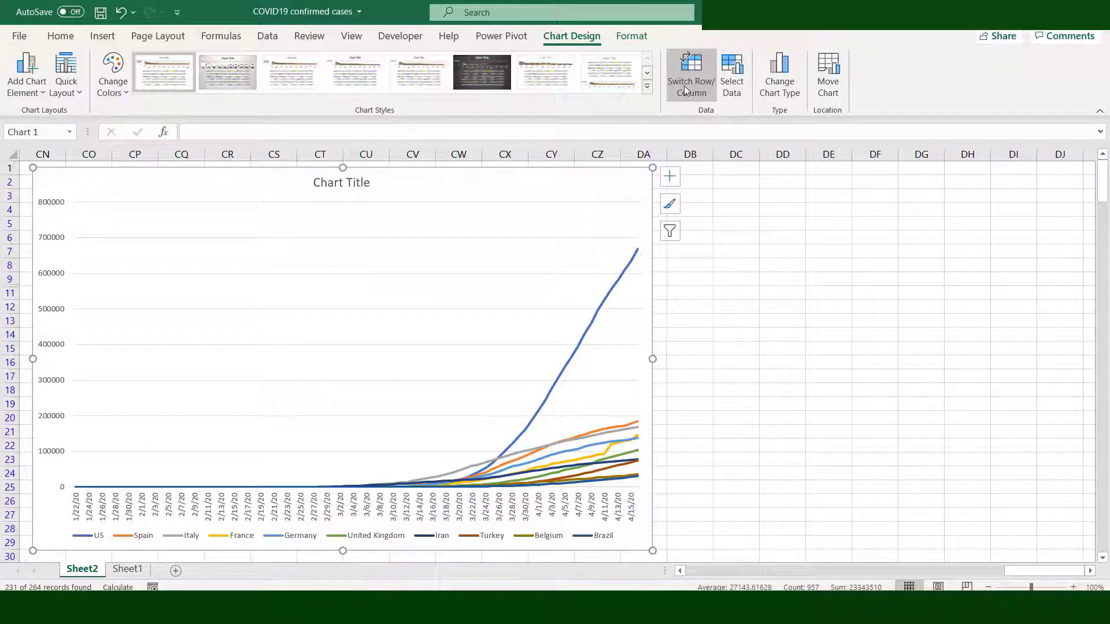
pyautogui.click(51, 275)
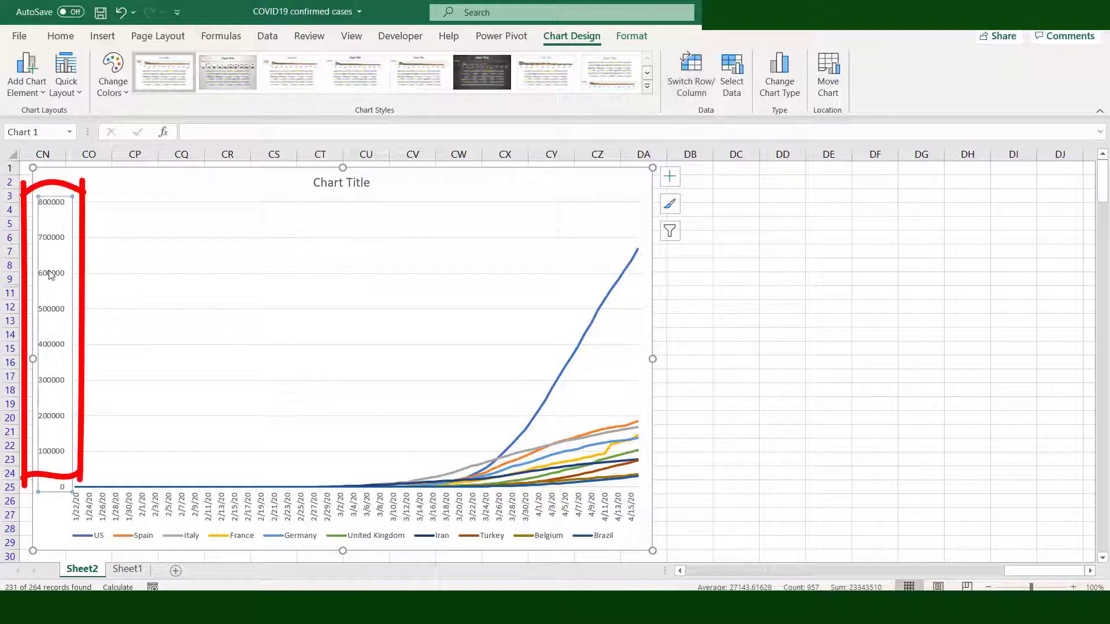
# Step: Change the vertical axis Bounds Maximum from 800000 to 700000
pyautogui.rightClick(51, 275)
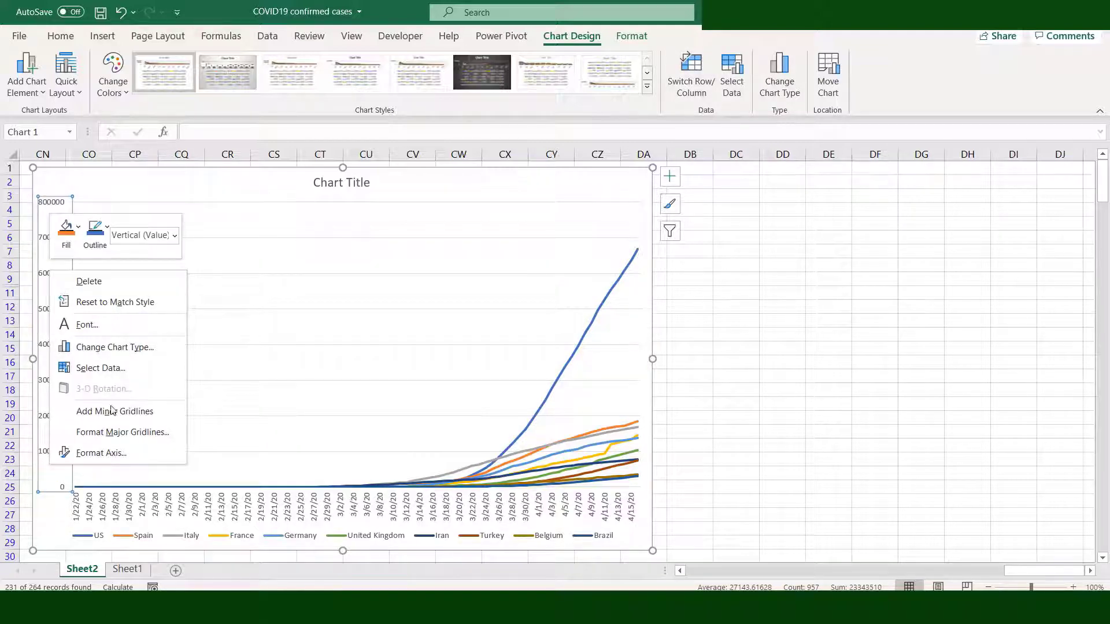
pyautogui.click(101, 453)
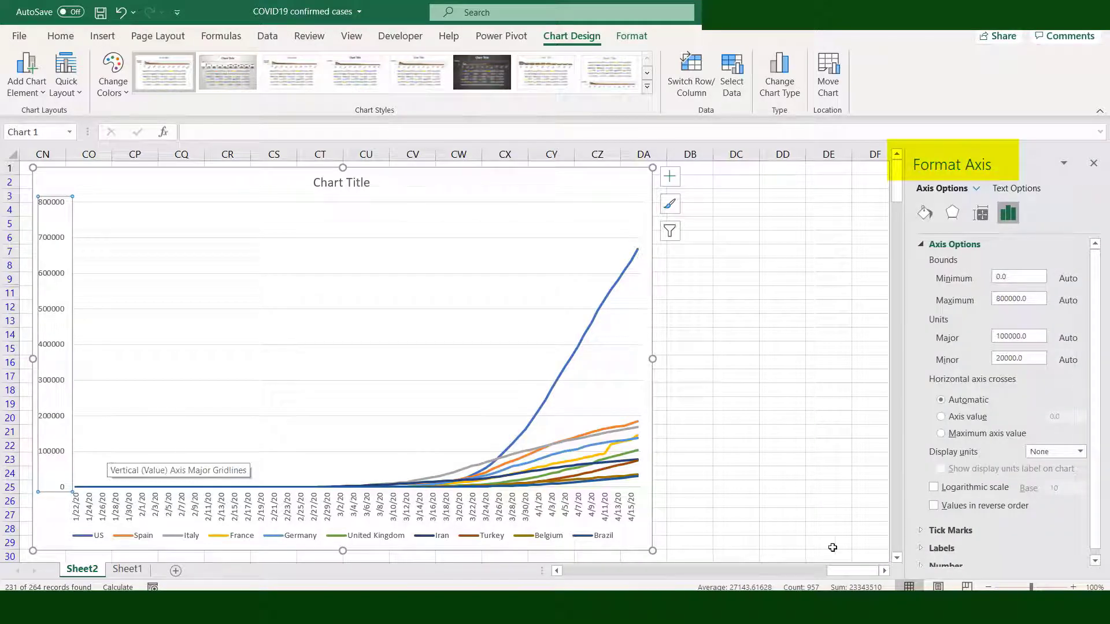
pyautogui.doubleClick(1035, 299)
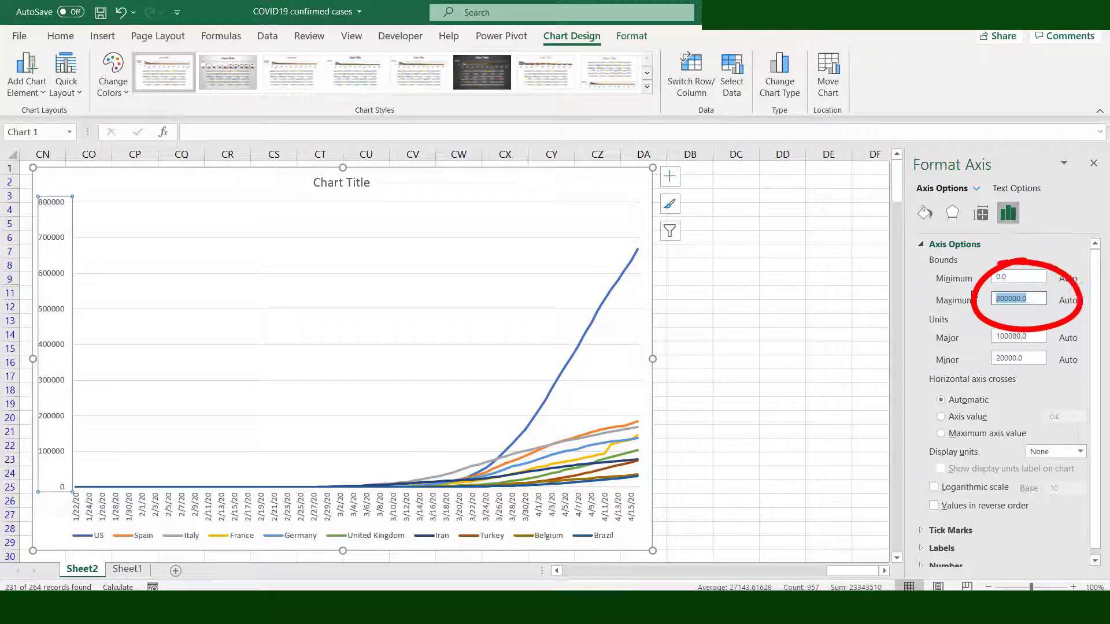
pyautogui.write('7')
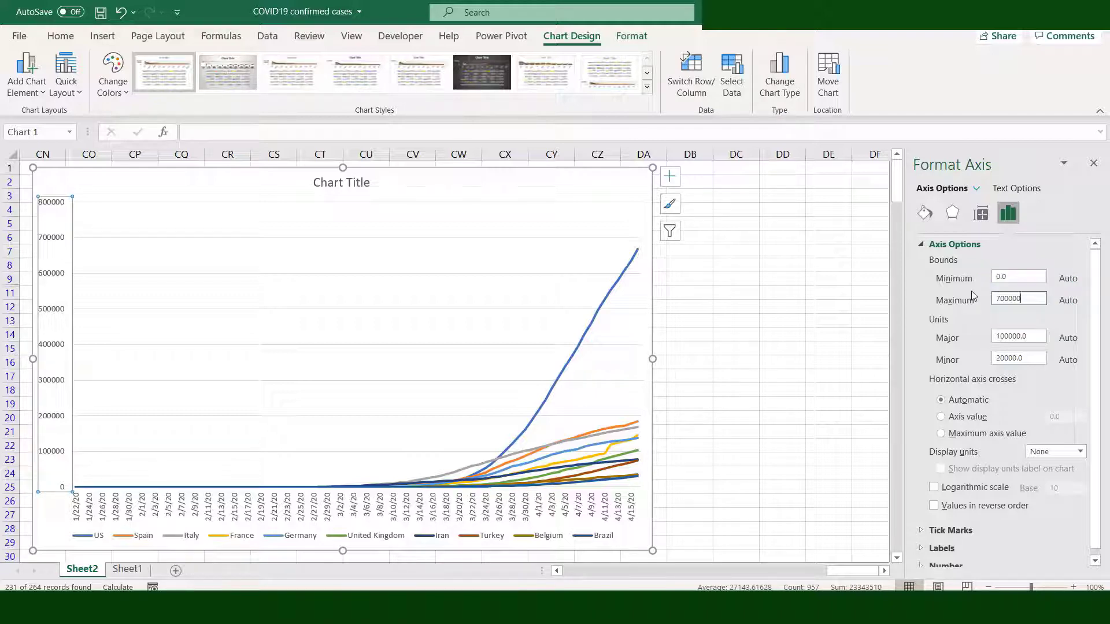
pyautogui.click(746, 249)
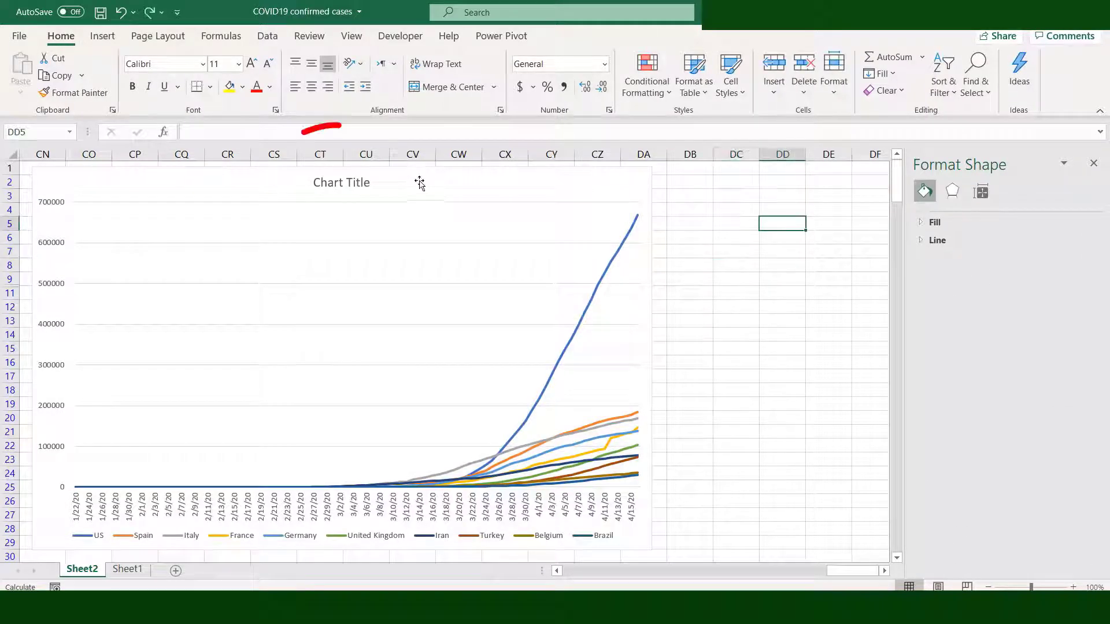
# Step: Replace the chart title with 'CORONAVIRUS OUTBREAK' and a second line 'Confirmed Cases'
pyautogui.click(339, 182)
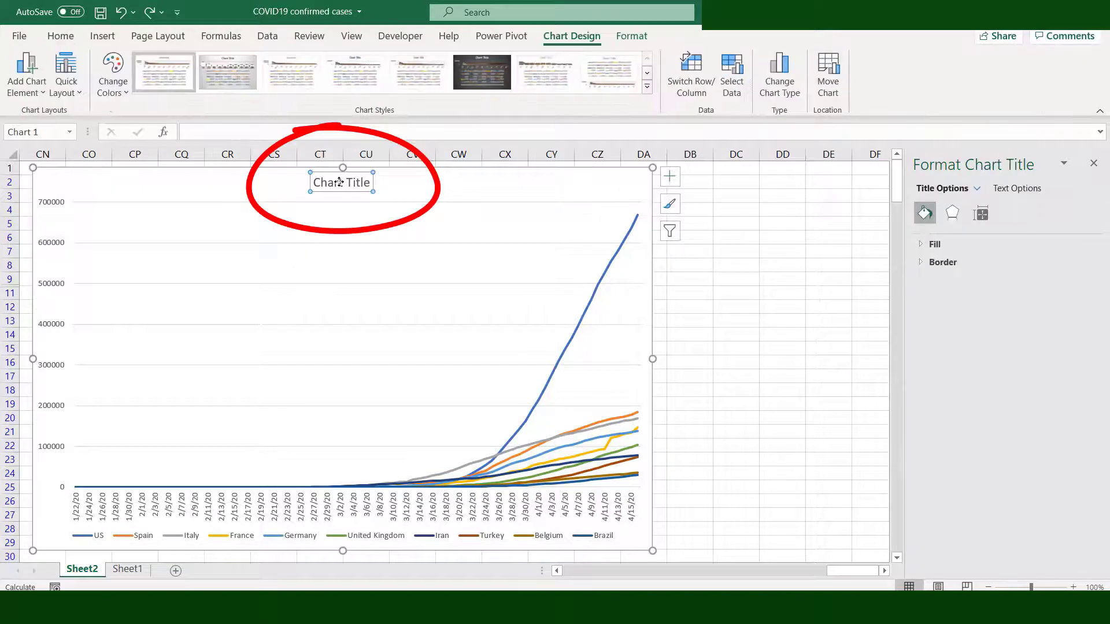
pyautogui.click(369, 182)
pyautogui.press('BackSpace')
pyautogui.press('BackSpace')
pyautogui.press('BackSpace')
pyautogui.press('BackSpace')
pyautogui.press('BackSpace')
pyautogui.press('BackSpace')
pyautogui.press('BackSpace')
pyautogui.press('BackSpace')
pyautogui.press('BackSpace')
pyautogui.press('BackSpace')
pyautogui.press('BackSpace')
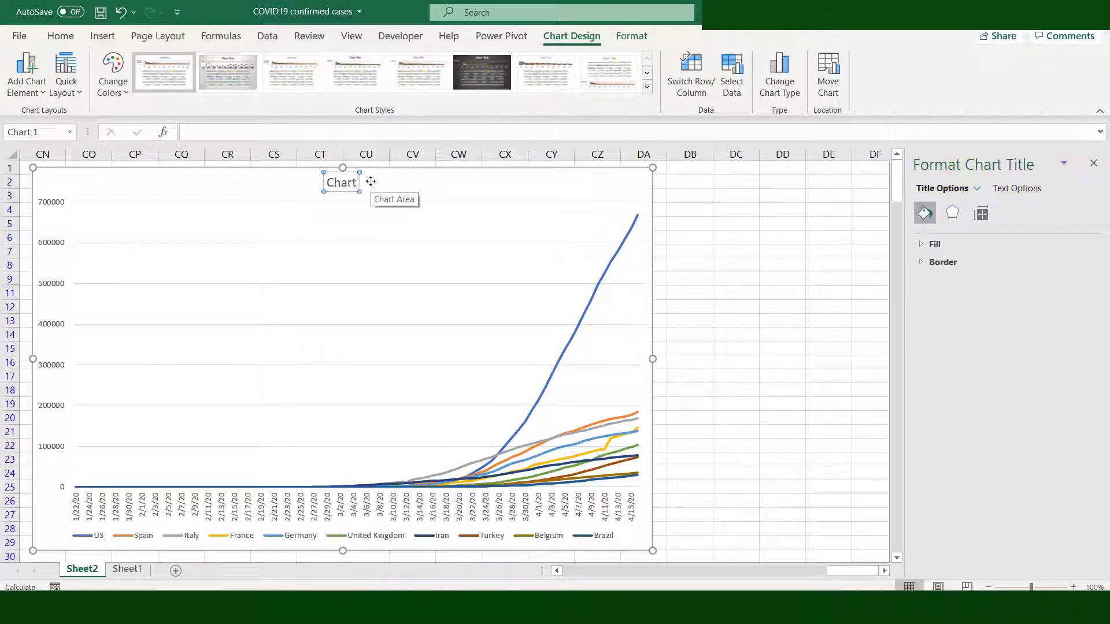
pyautogui.write('CORONAVIRUS OUTBREAK')
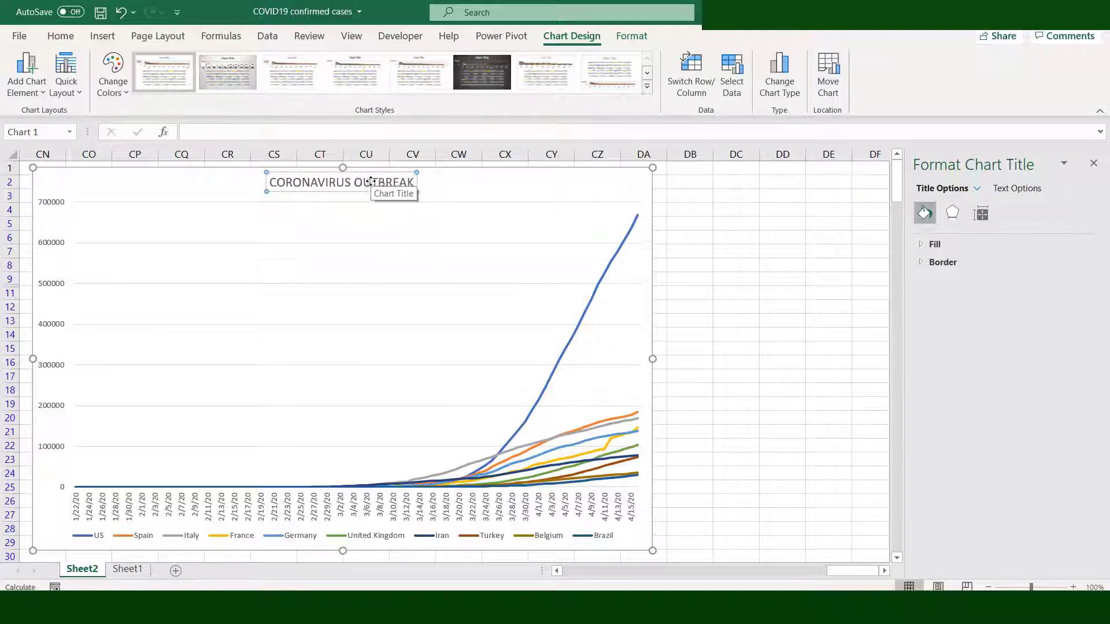
pyautogui.press('Return')
pyautogui.write('Confirmed Cases')
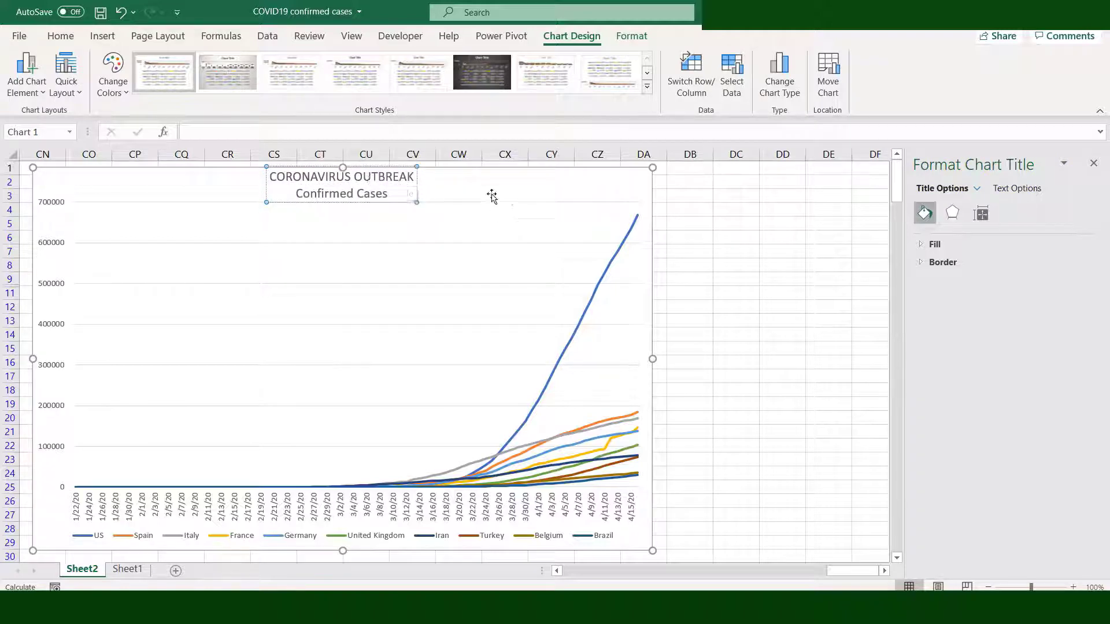
pyautogui.press('Escape')
# Step: Make both lines of the title text red
pyautogui.moveTo(270, 184); pyautogui.dragTo(390, 200)
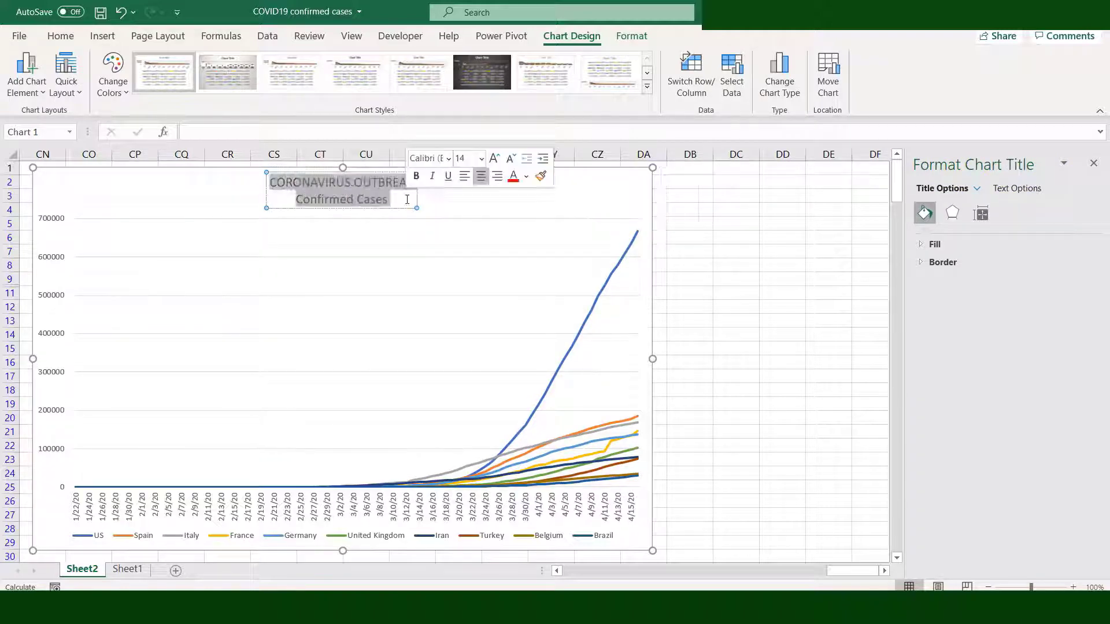
pyautogui.click(61, 37)
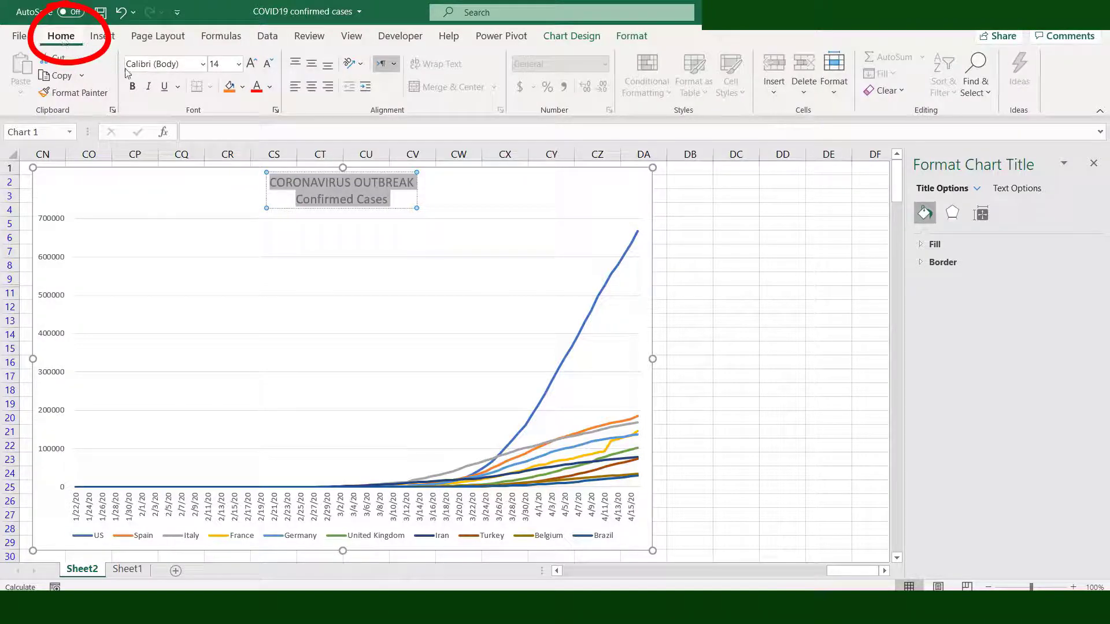
pyautogui.click(269, 87)
pyautogui.click(267, 244)
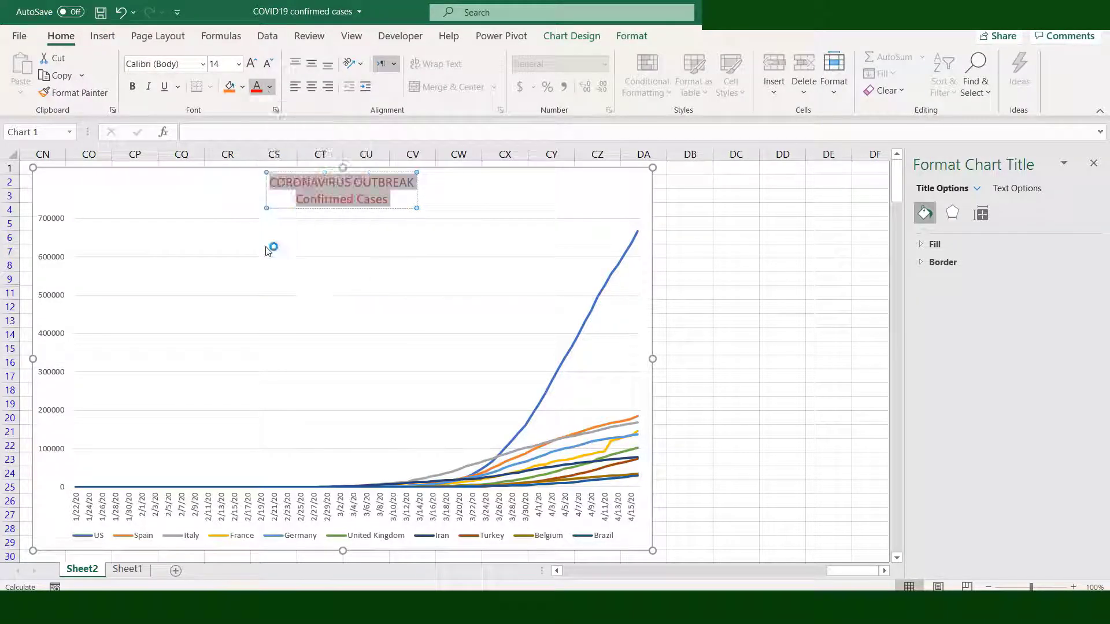
pyautogui.click(404, 197)
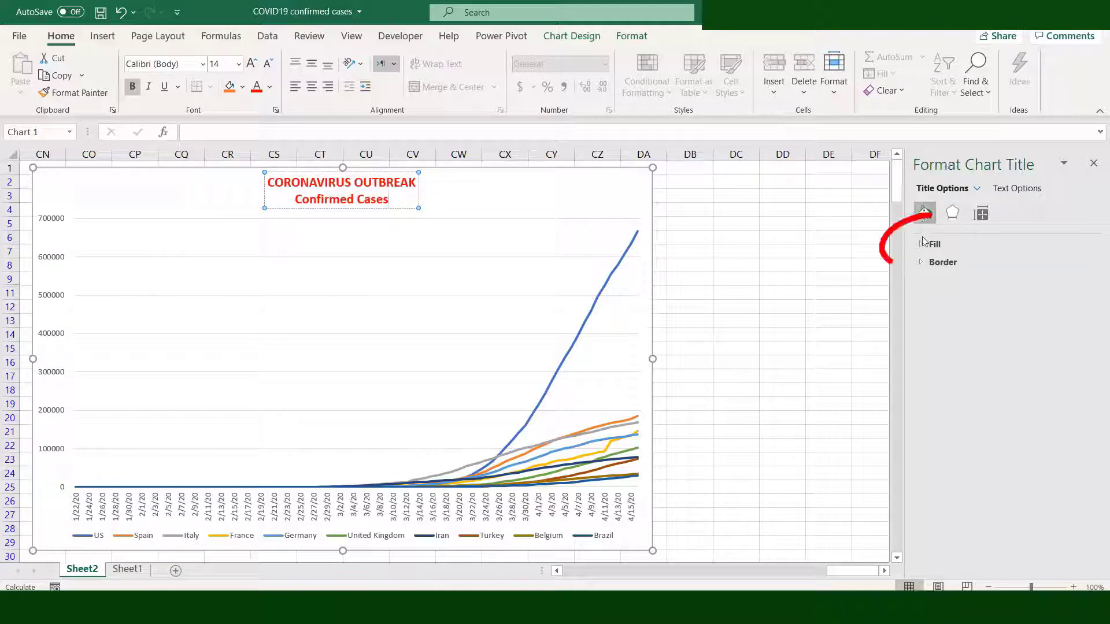
# Step: Fill the title box with a light solid colour and outline it in red
pyautogui.click(920, 243)
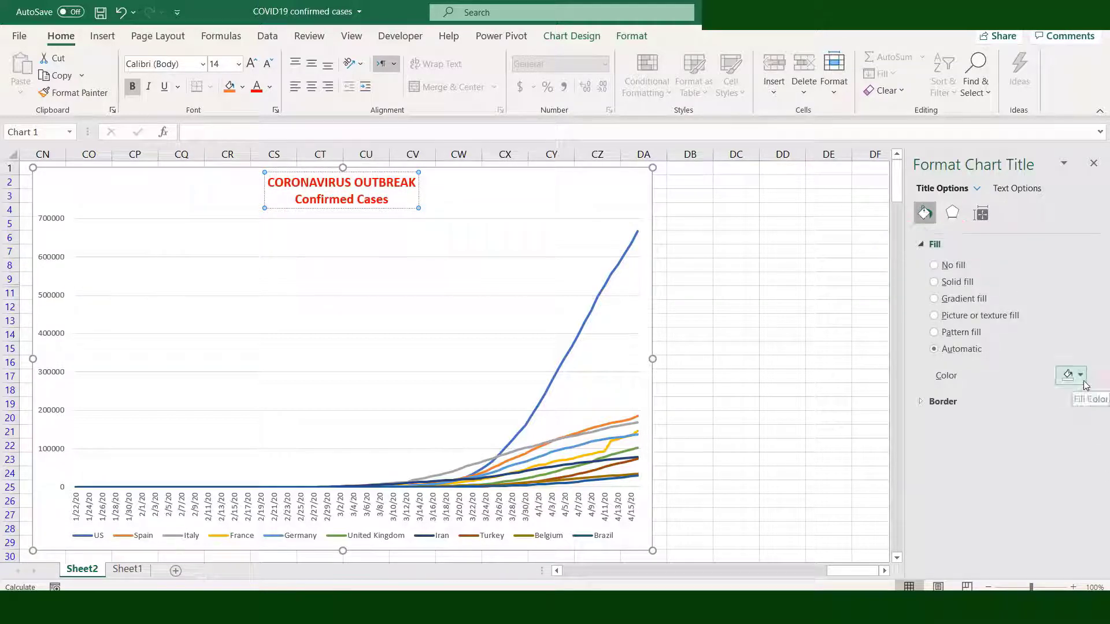
pyautogui.click(1078, 375)
pyautogui.click(1055, 434)
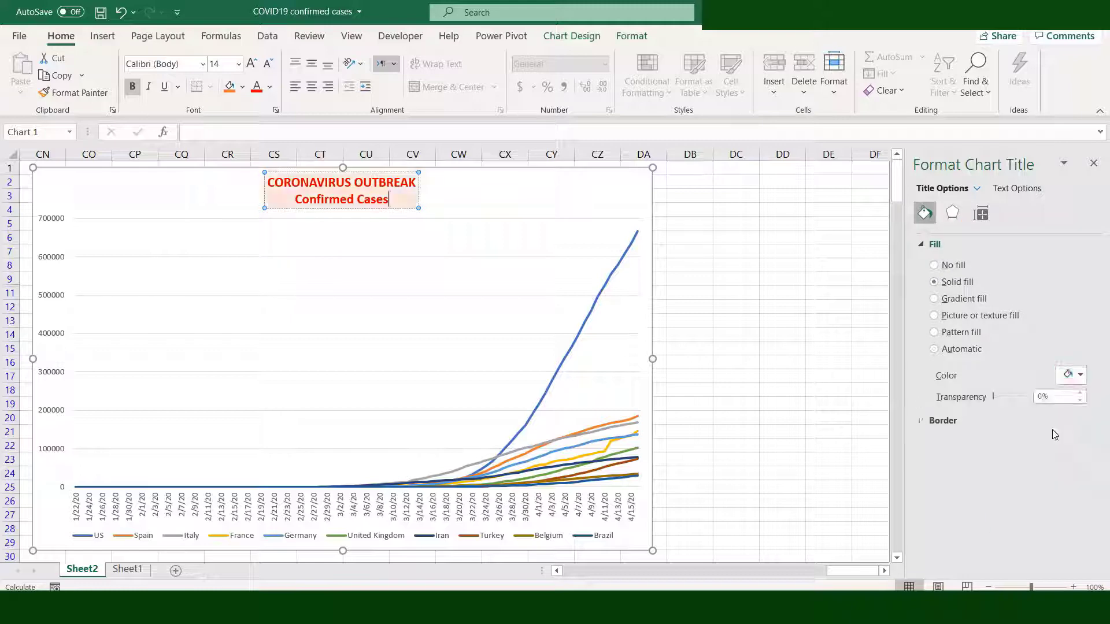
pyautogui.click(921, 420)
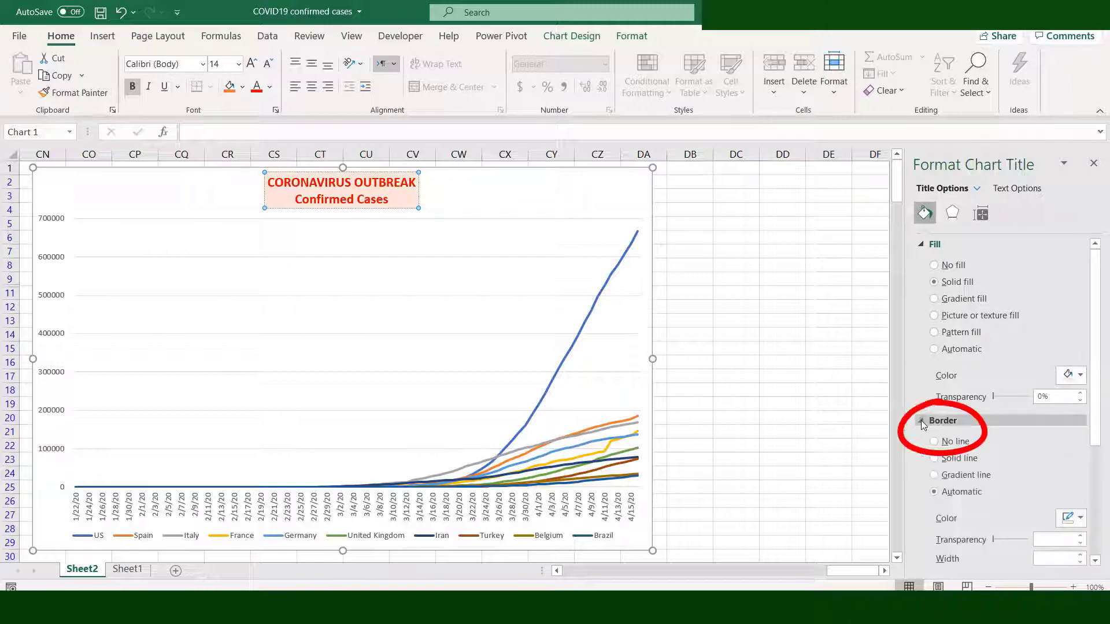
pyautogui.click(1079, 518)
pyautogui.click(1008, 481)
pyautogui.press('Escape')
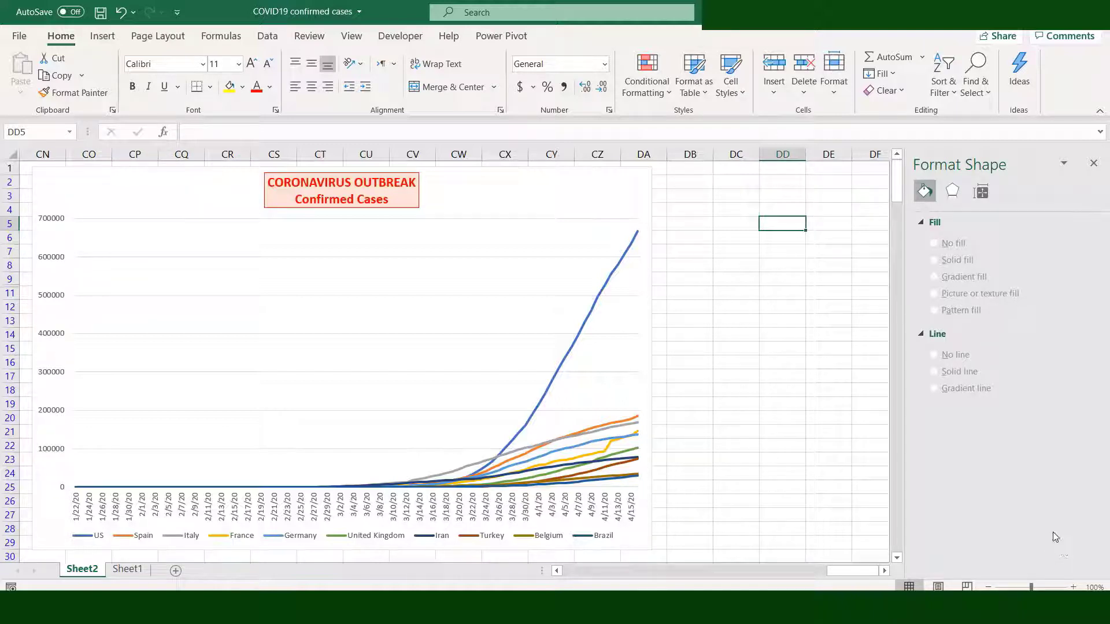
# Step: In Chart Filters, uncheck all January and February dates starting from 1/22/20
pyautogui.click(639, 177)
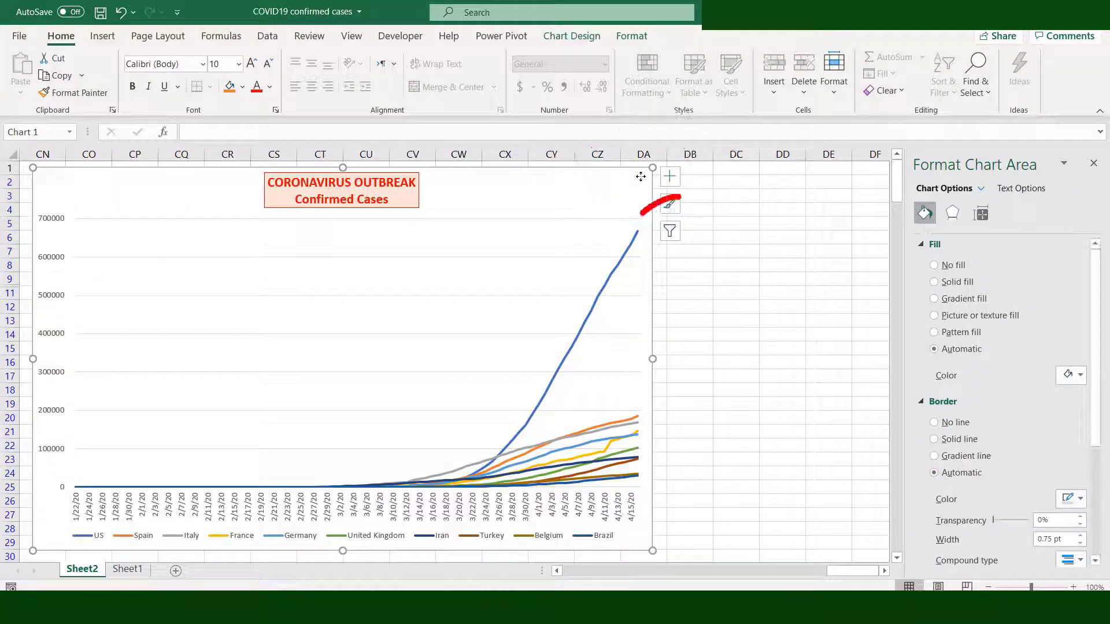
pyautogui.click(669, 232)
pyautogui.moveTo(843, 281); pyautogui.dragTo(843, 307)
pyautogui.click(716, 303)
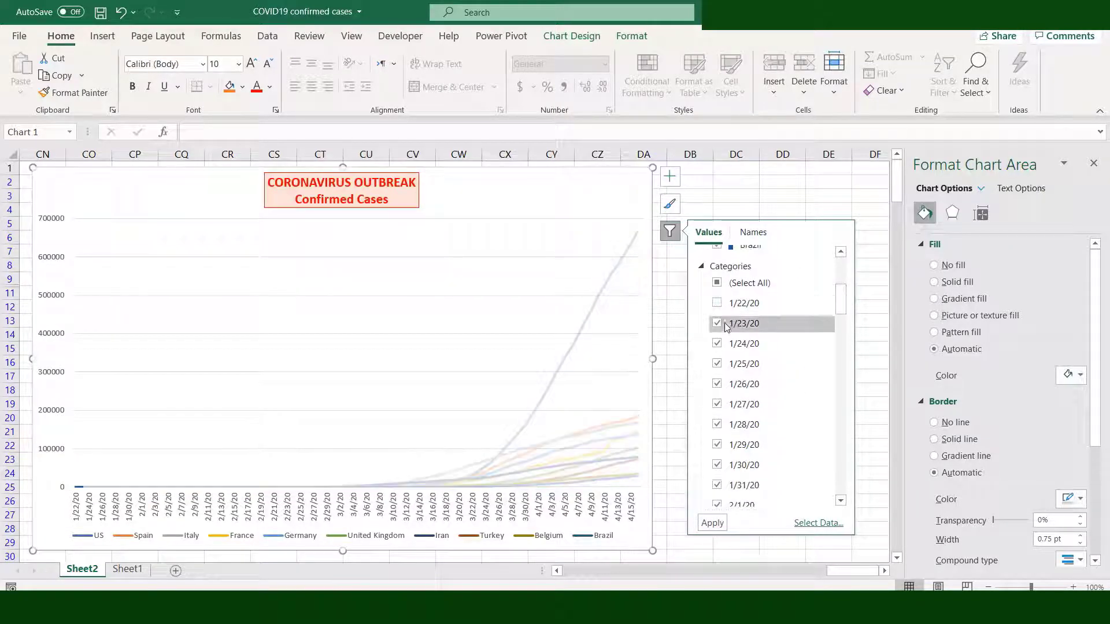
pyautogui.click(716, 343)
pyautogui.click(717, 363)
pyautogui.click(717, 384)
pyautogui.click(716, 404)
pyautogui.scroll(-3, 717, 414)
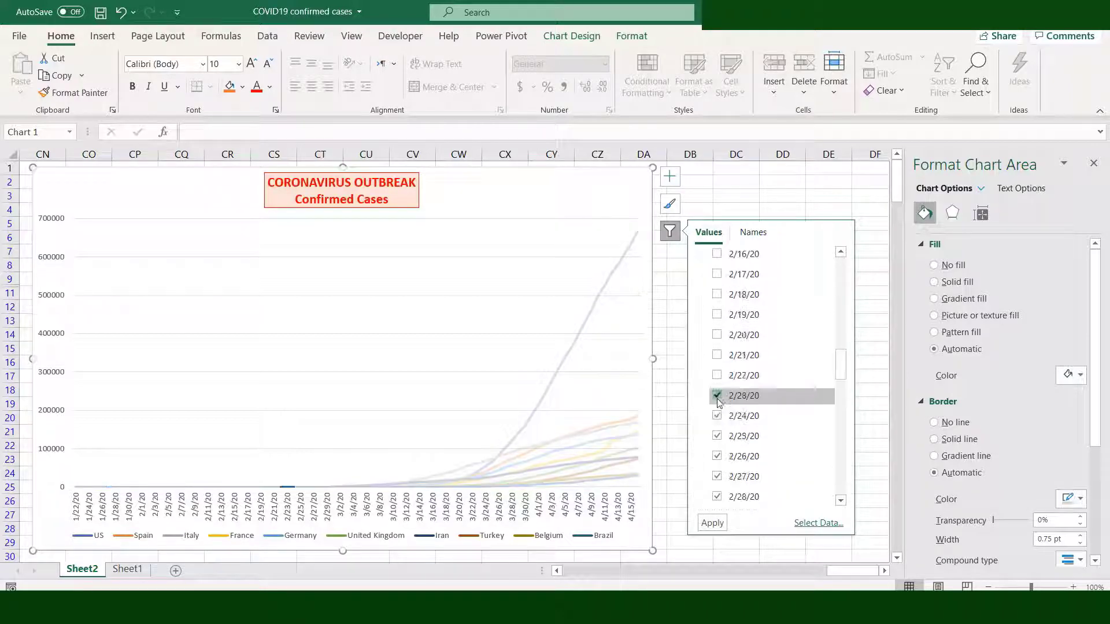
pyautogui.click(717, 405)
pyautogui.scroll(-3, 718, 405)
pyautogui.click(718, 399)
pyautogui.scroll(-3, 718, 396)
pyautogui.click(719, 382)
# Step: Uncheck the early March dates through 3/10/20 and apply the filter
pyautogui.click(718, 398)
pyautogui.click(718, 418)
pyautogui.click(718, 439)
pyautogui.scroll(-3, 717, 428)
pyautogui.click(717, 378)
pyautogui.click(718, 398)
pyautogui.scroll(-3, 717, 398)
pyautogui.click(718, 381)
pyautogui.click(717, 401)
pyautogui.click(717, 421)
pyautogui.scroll(-3, 717, 416)
pyautogui.click(795, 376)
pyautogui.scroll(-3, 803, 379)
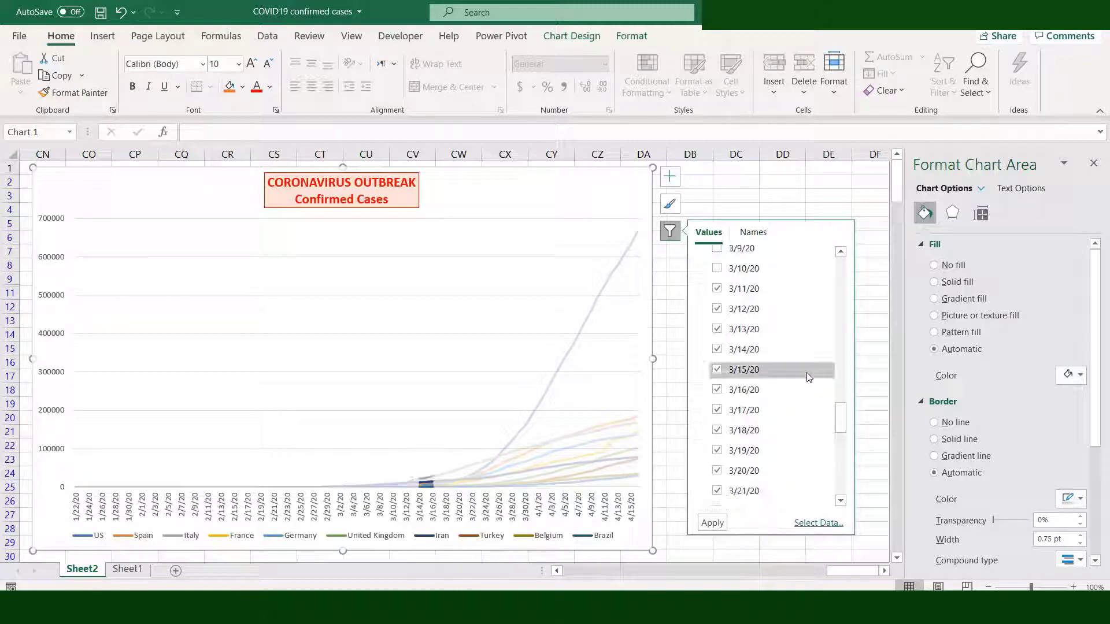
pyautogui.click(711, 523)
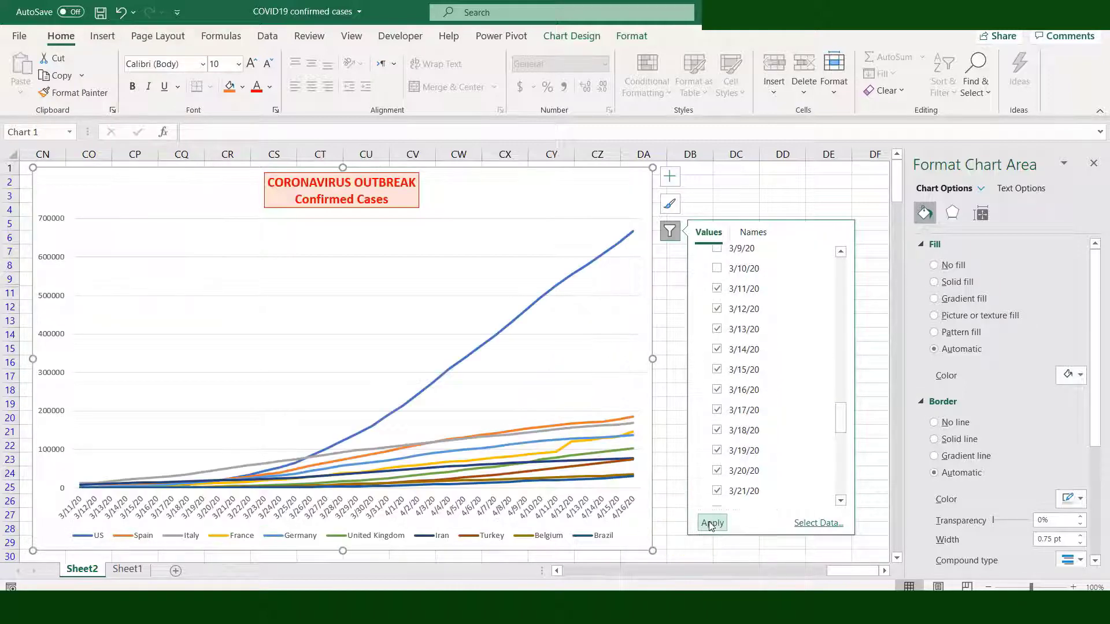
# Step: Set the legend position to Top Right and allow it to overlap the chart
pyautogui.click(690, 334)
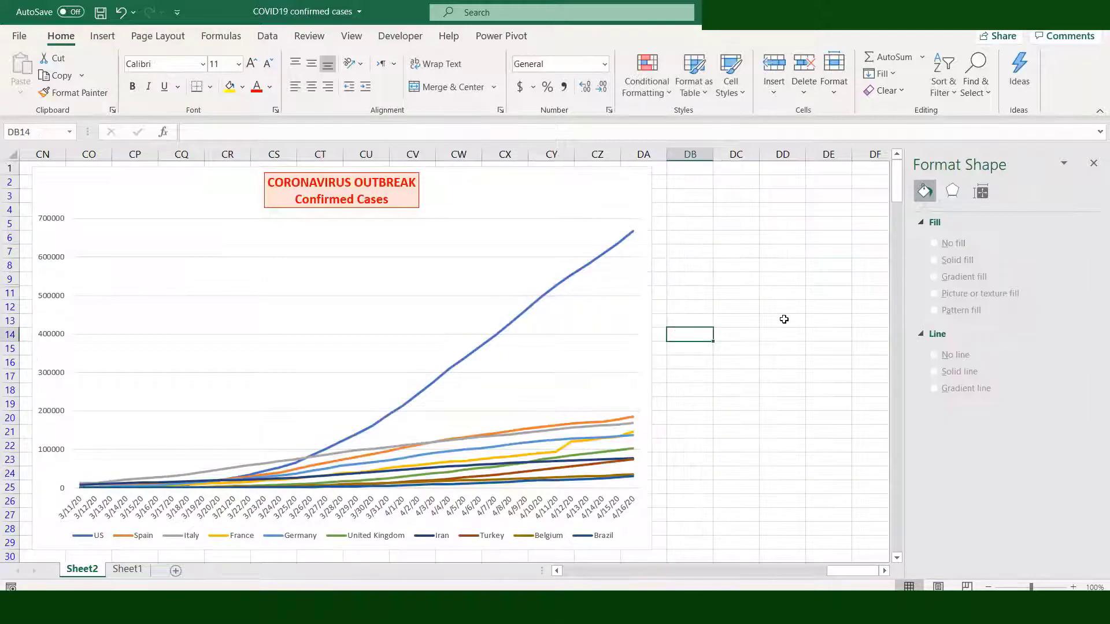
pyautogui.click(311, 542)
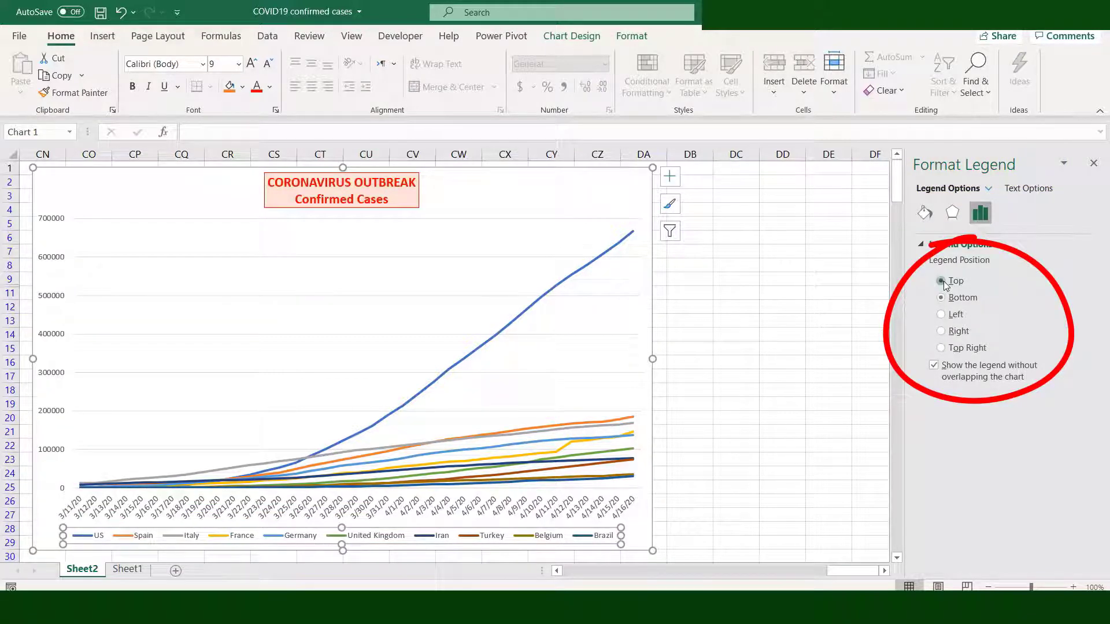
pyautogui.click(942, 281)
pyautogui.click(942, 298)
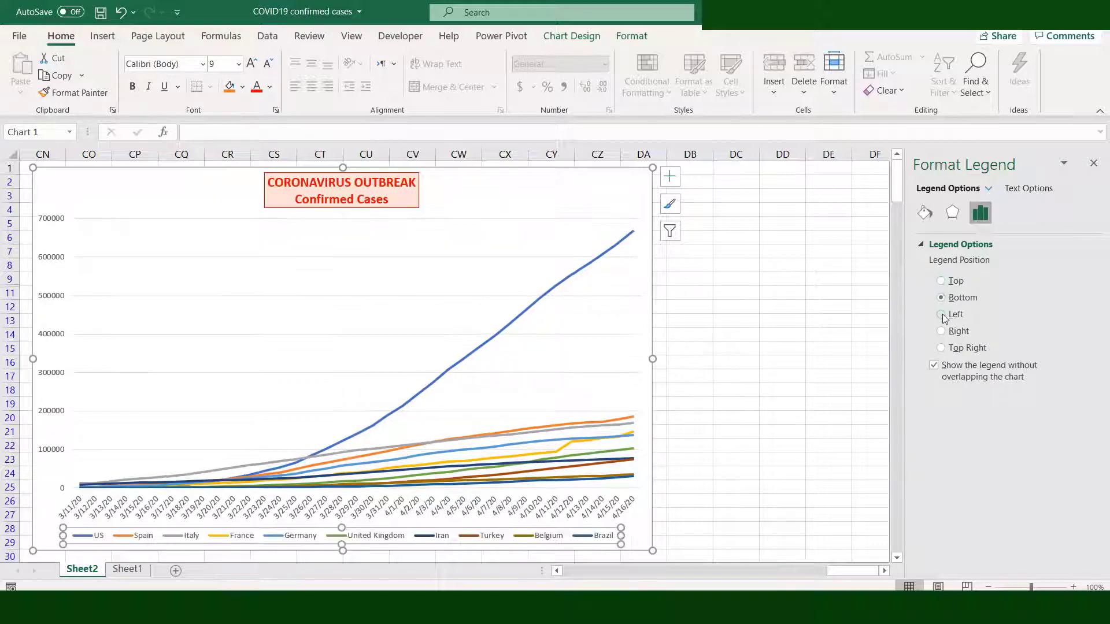
pyautogui.click(942, 315)
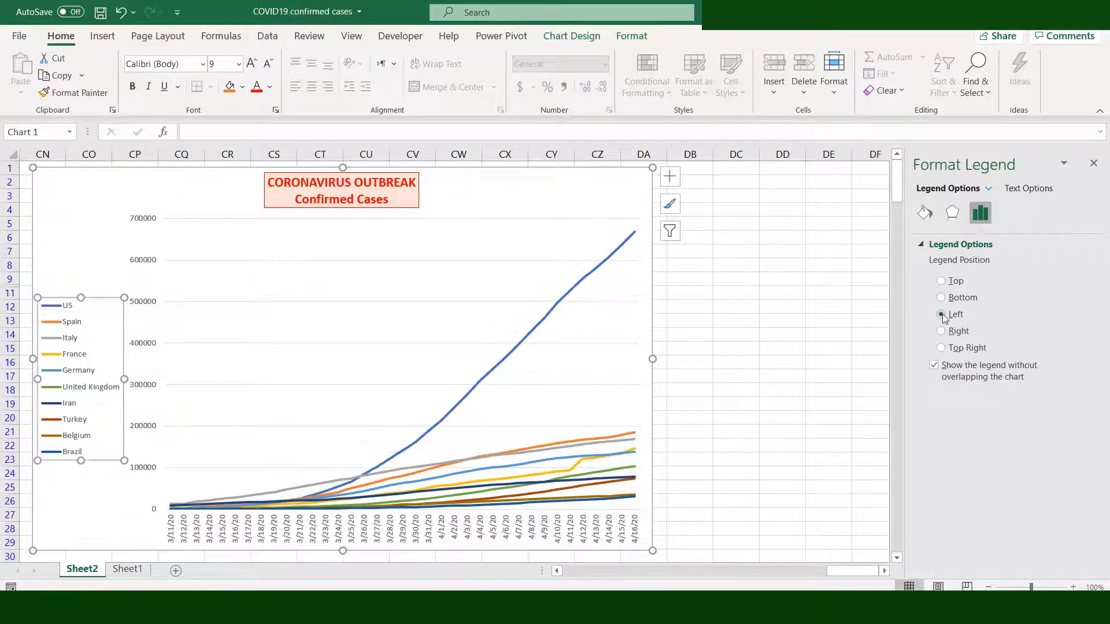
pyautogui.click(940, 348)
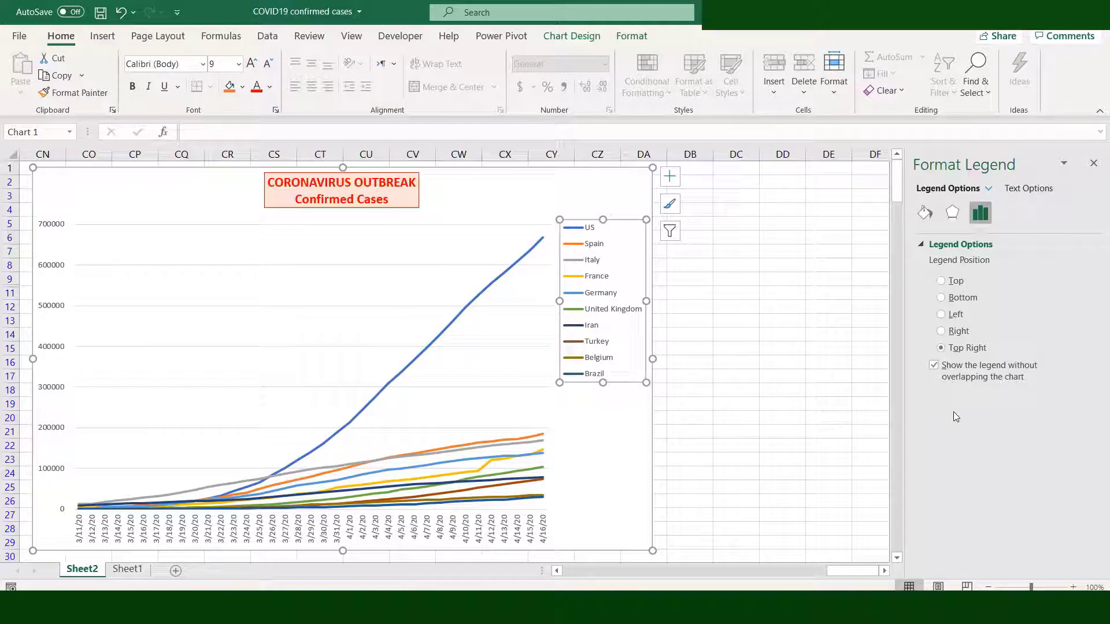
pyautogui.click(934, 365)
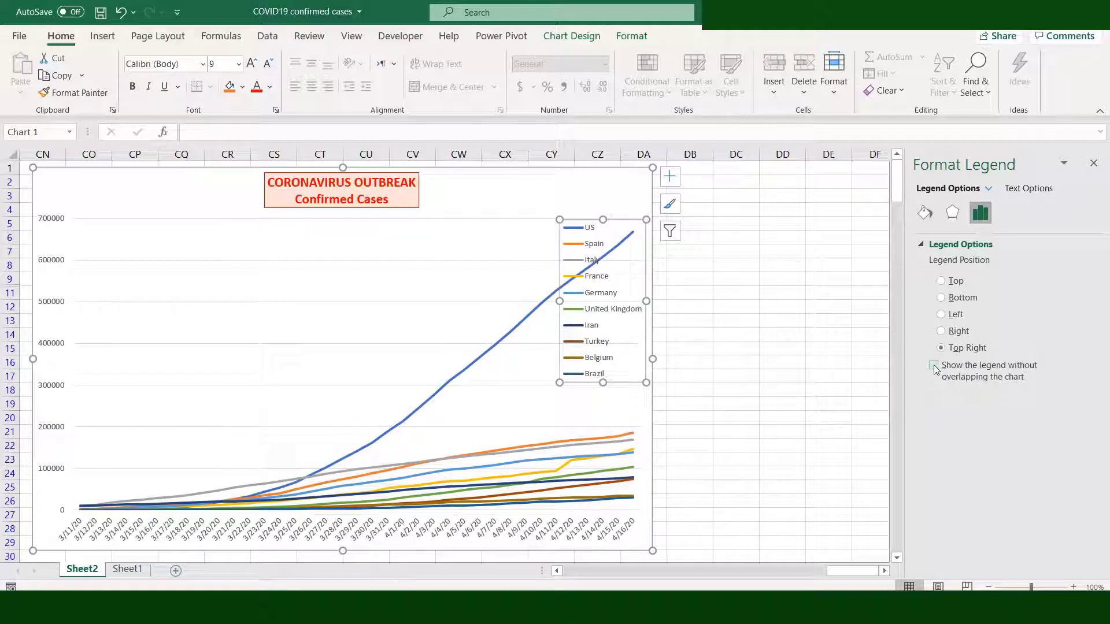
# Step: Drag the legend into the middle of the plot and give it a light grey fill
pyautogui.moveTo(610, 230); pyautogui.dragTo(385, 239)
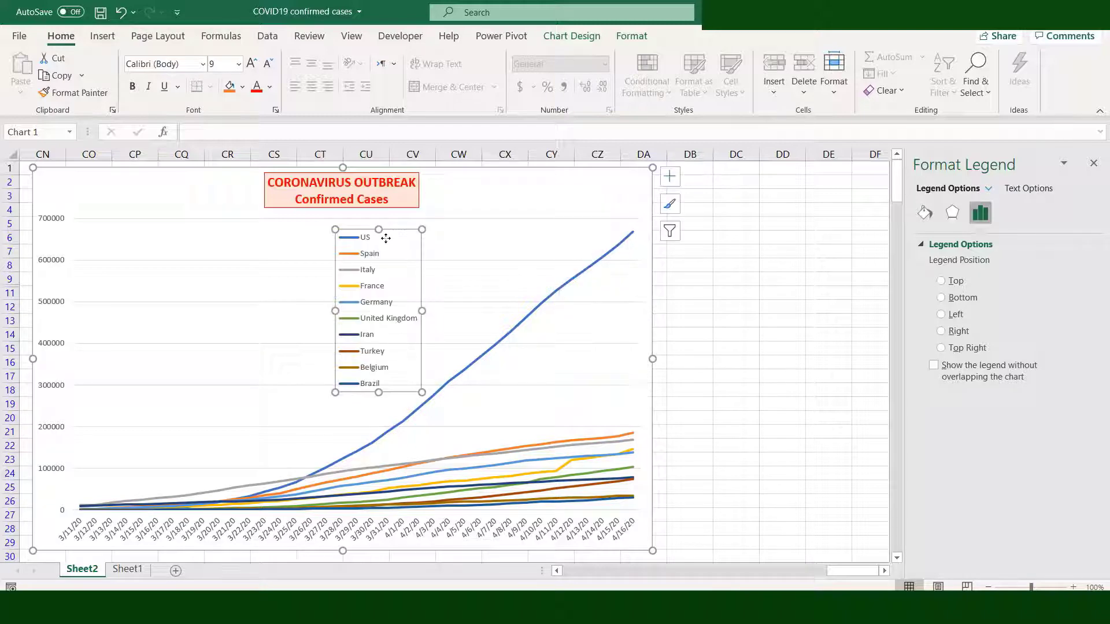
pyautogui.click(924, 213)
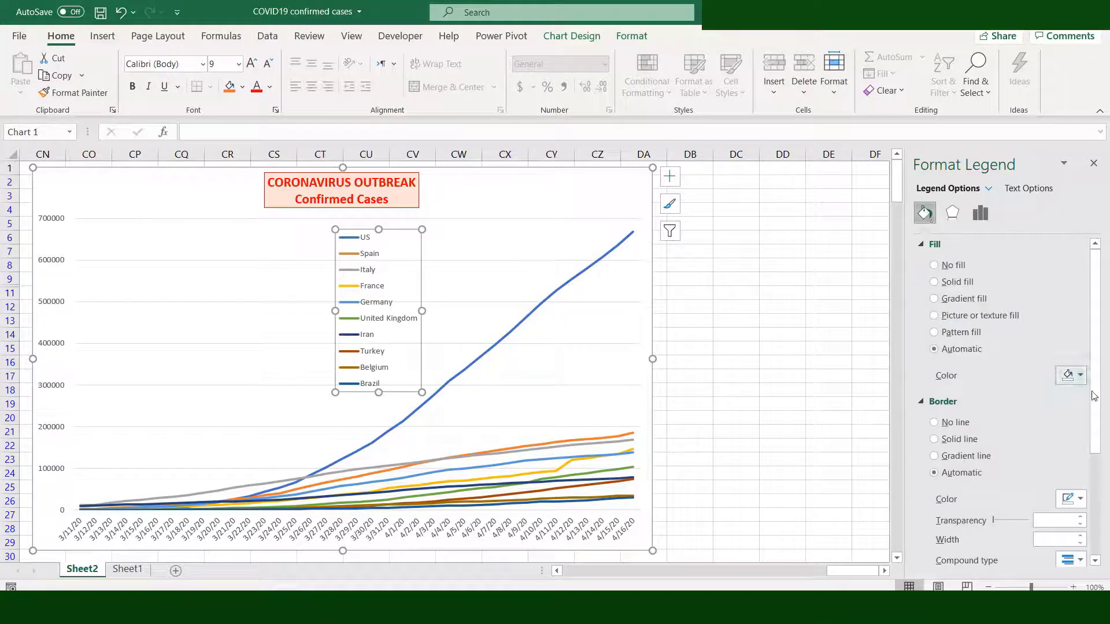
pyautogui.click(1080, 375)
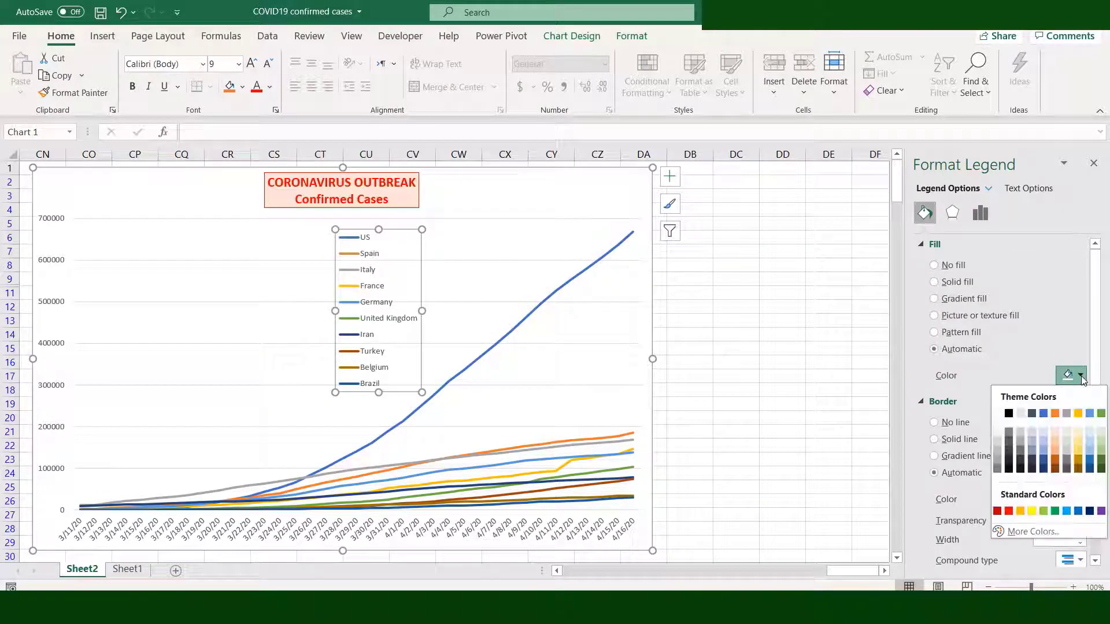
pyautogui.click(999, 443)
# Step: Give the legend a green border 1.25 pt wide
pyautogui.scroll(-3, 1038, 471)
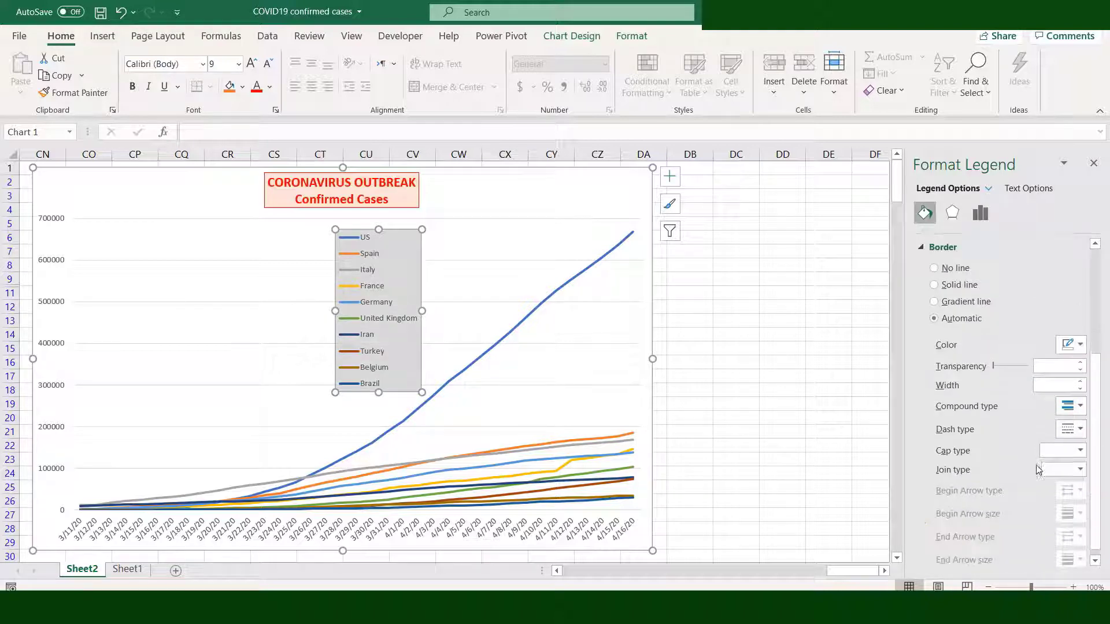
pyautogui.click(1080, 345)
pyautogui.click(1103, 431)
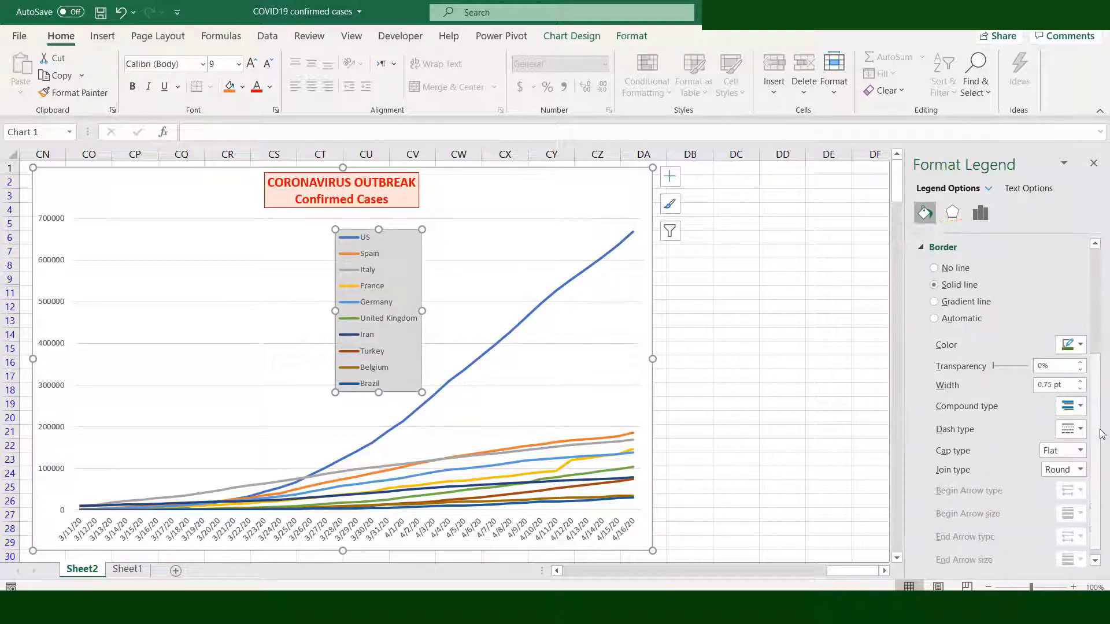
pyautogui.click(1080, 382)
pyautogui.click(1080, 382)
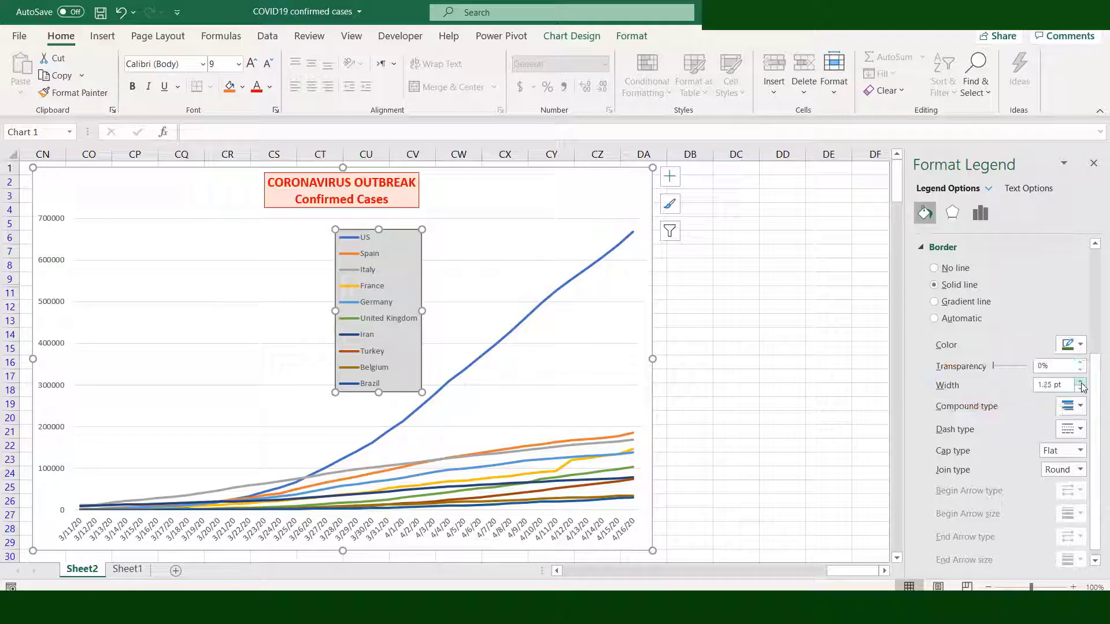
pyautogui.click(720, 309)
pyautogui.click(33, 293)
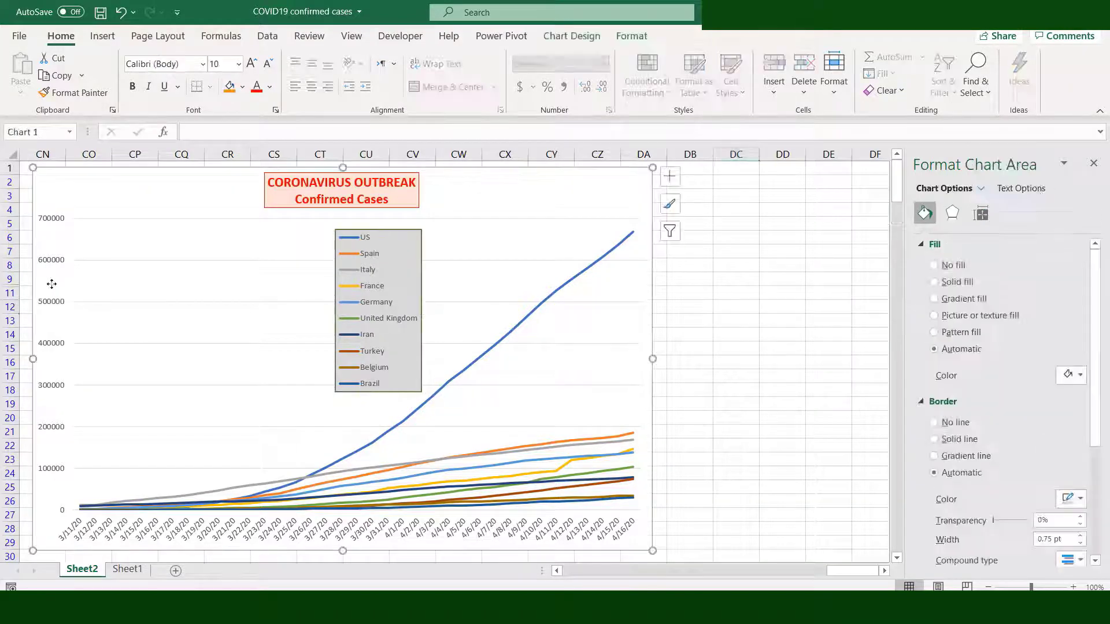
# Step: Colour the chart's vertical axis numbers blue
pyautogui.click(50, 294)
pyautogui.click(270, 87)
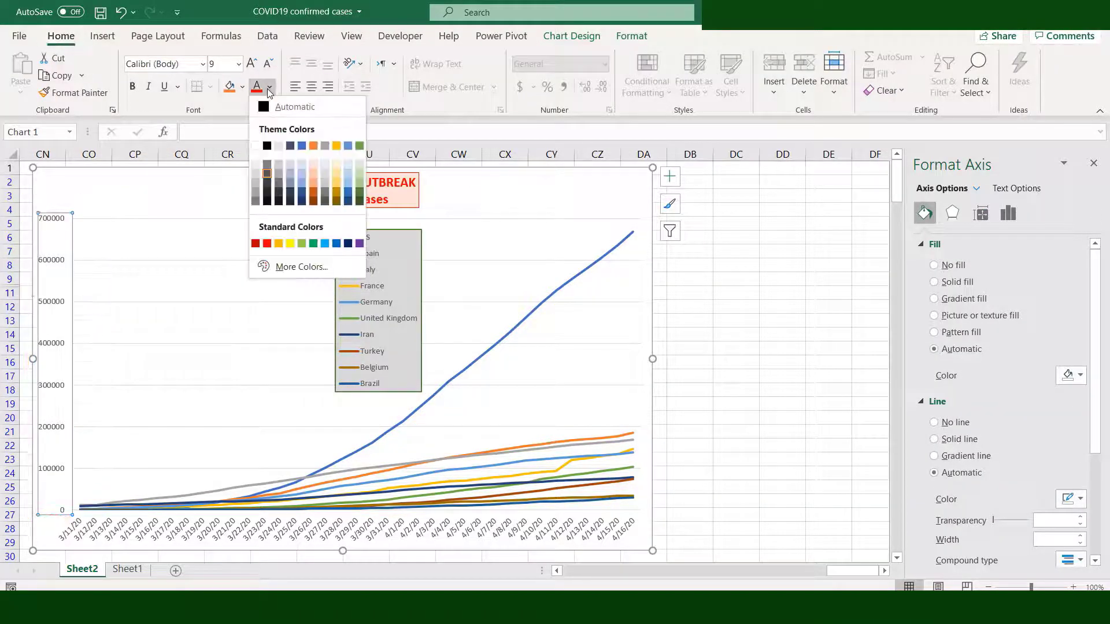
pyautogui.click(336, 243)
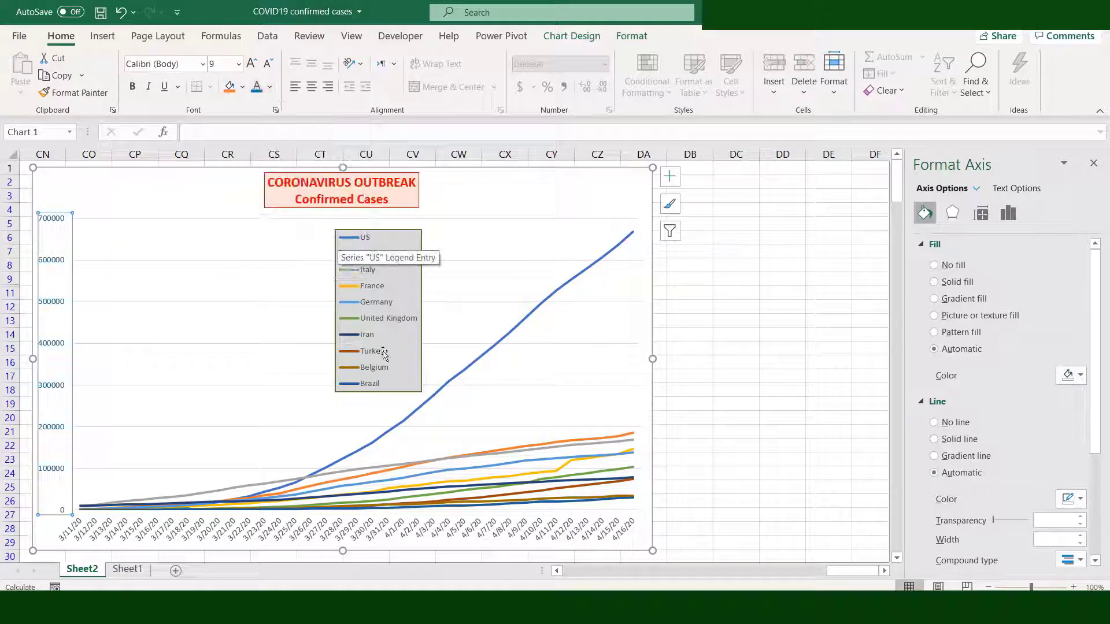
# Step: Give the horizontal axis date labels a new font colour
pyautogui.click(278, 536)
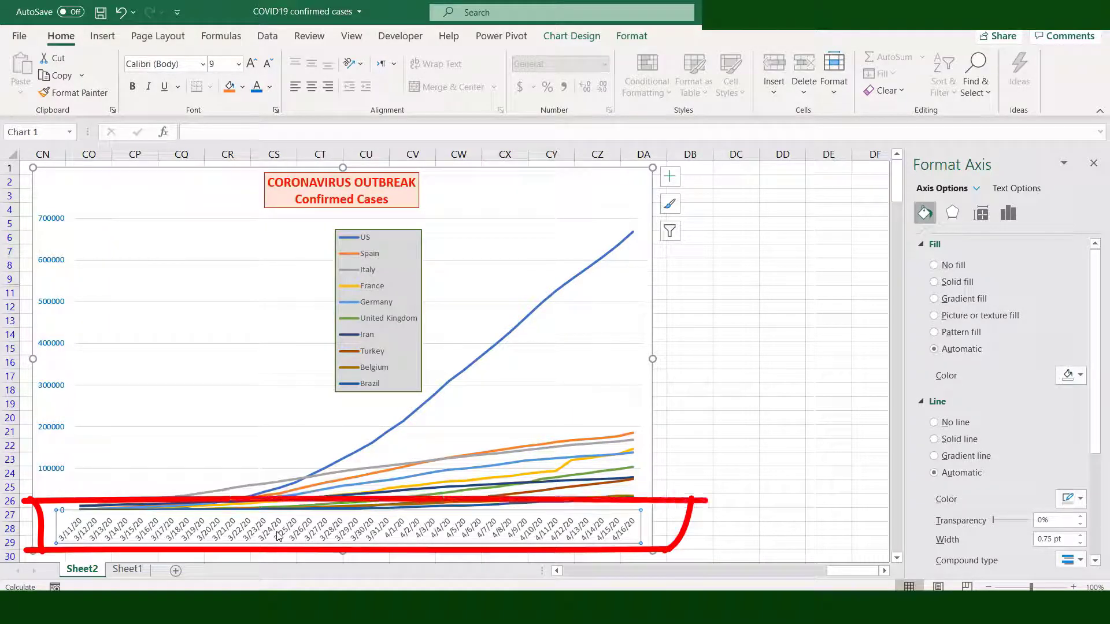
pyautogui.click(269, 88)
pyautogui.click(358, 246)
pyautogui.click(736, 320)
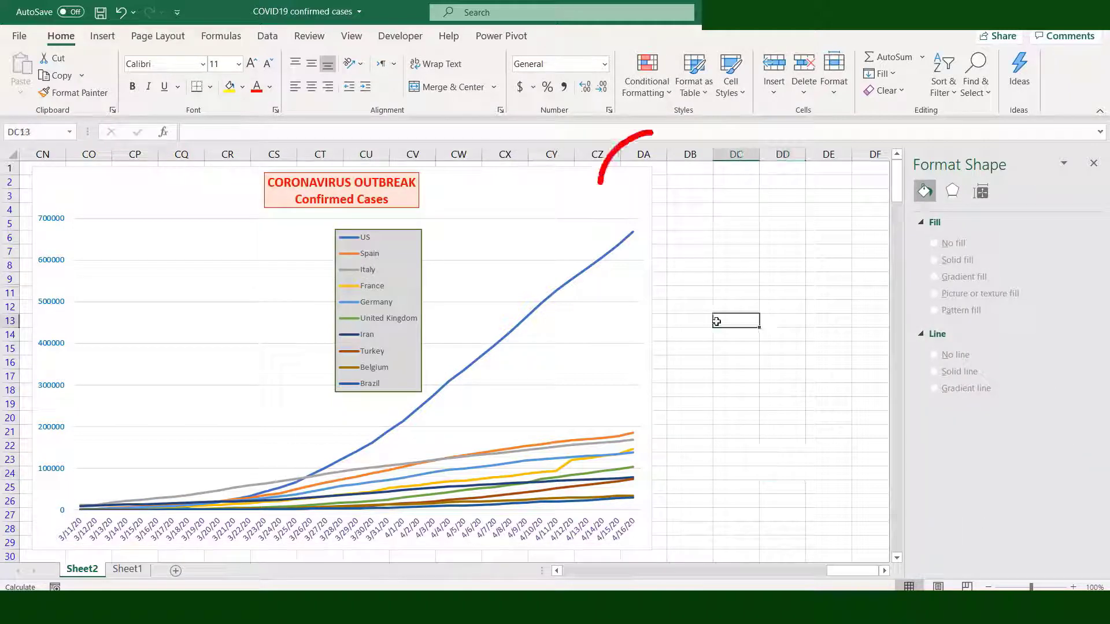
# Step: Fill the chart area with light green
pyautogui.click(638, 178)
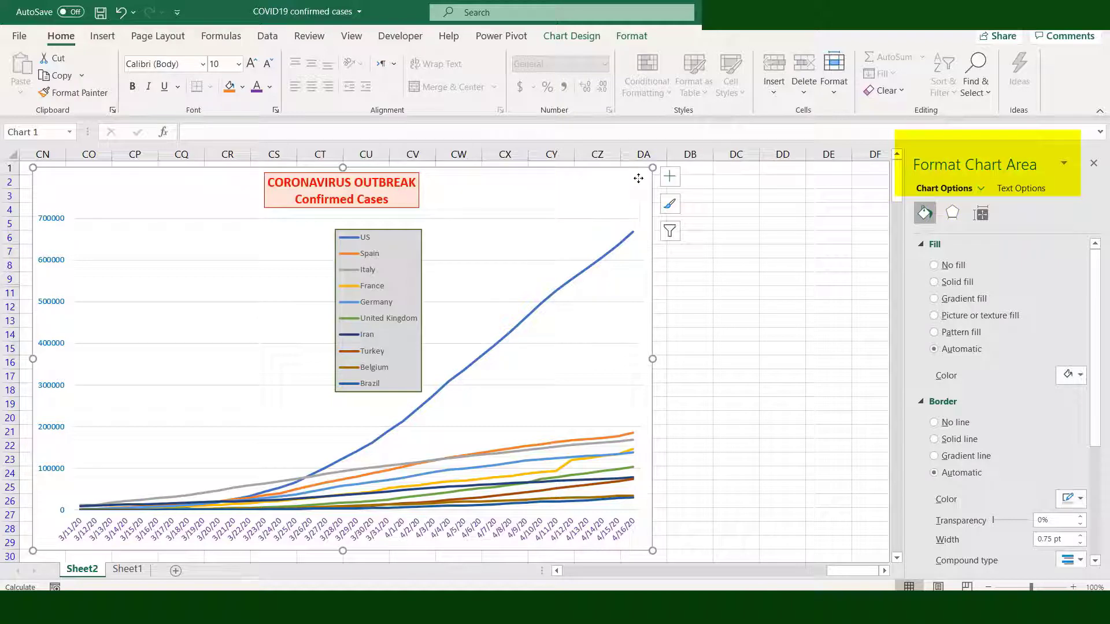
pyautogui.click(1080, 375)
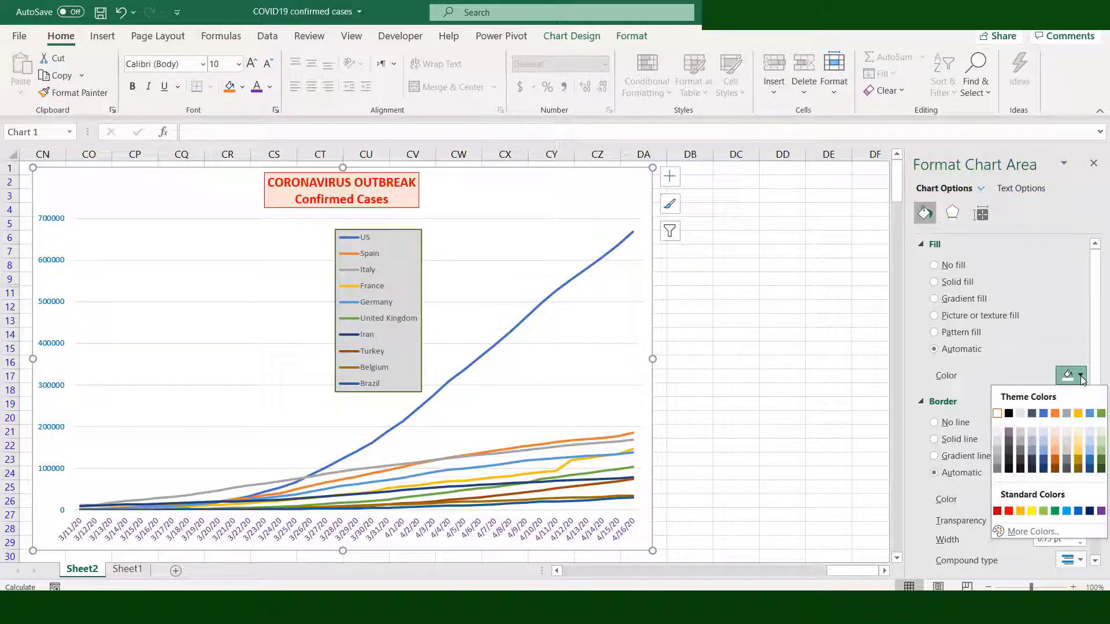
pyautogui.click(1101, 453)
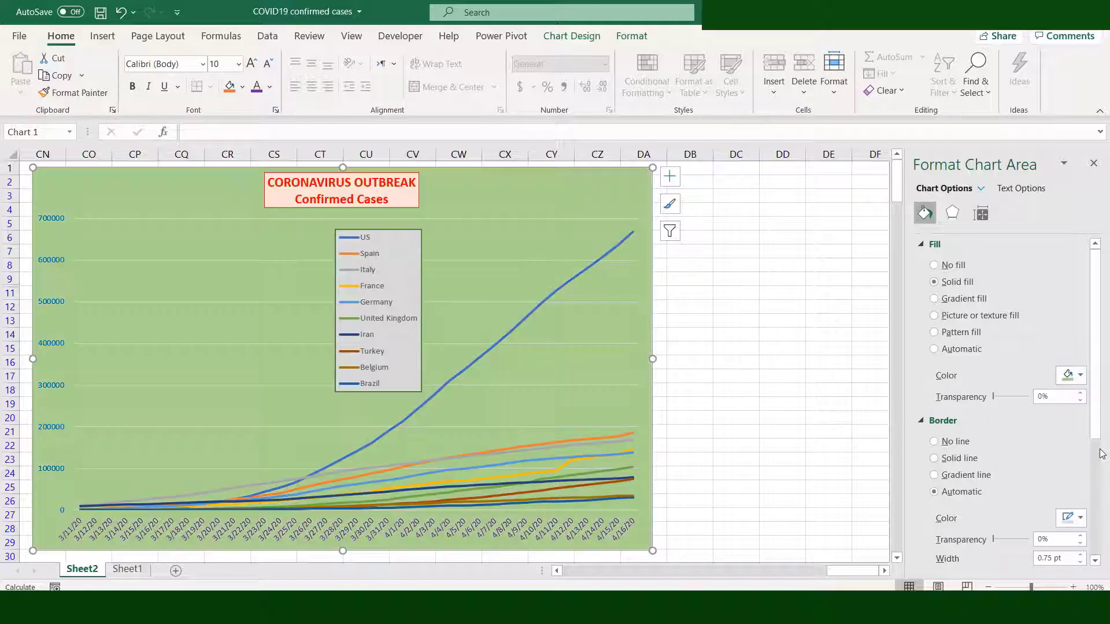
# Step: Give the plot area a pale green fill and a solid green 1.75 pt border
pyautogui.click(498, 249)
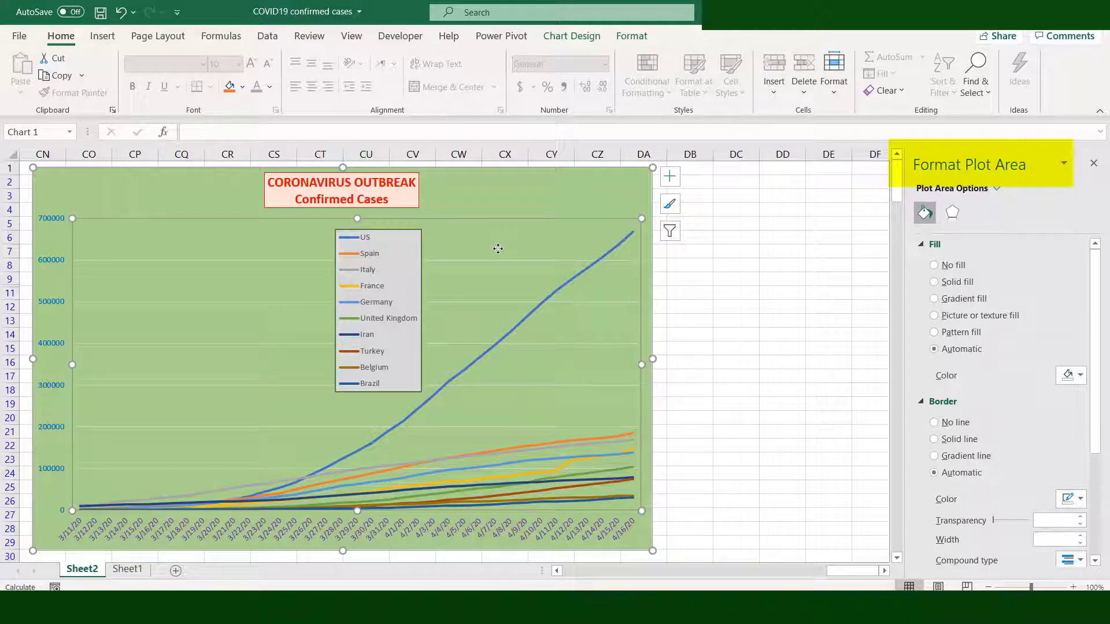
pyautogui.click(1080, 376)
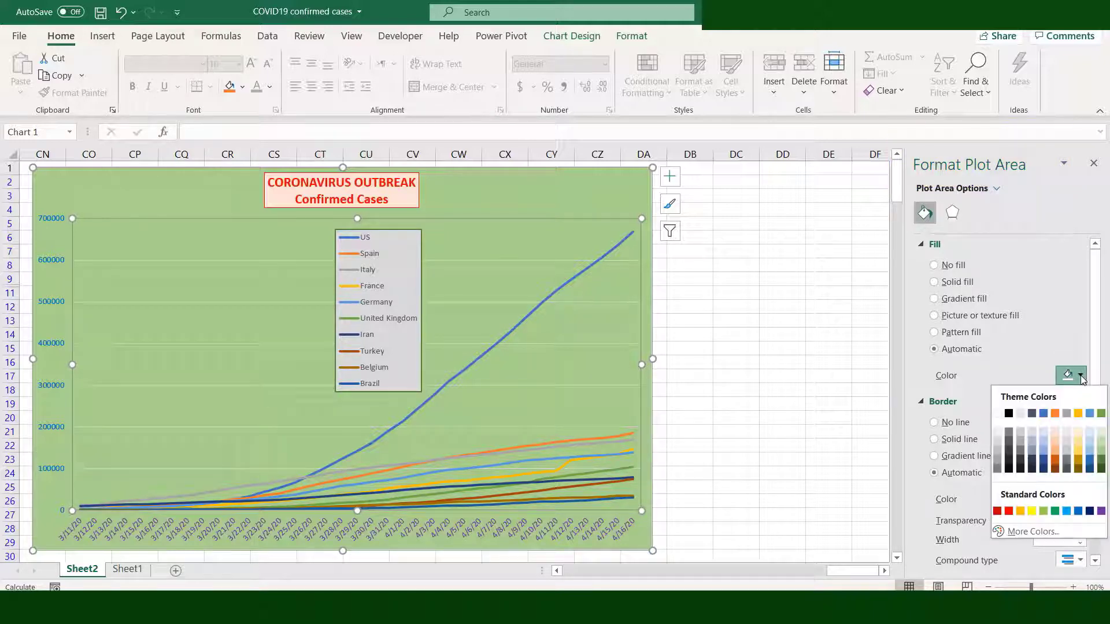
pyautogui.click(1101, 431)
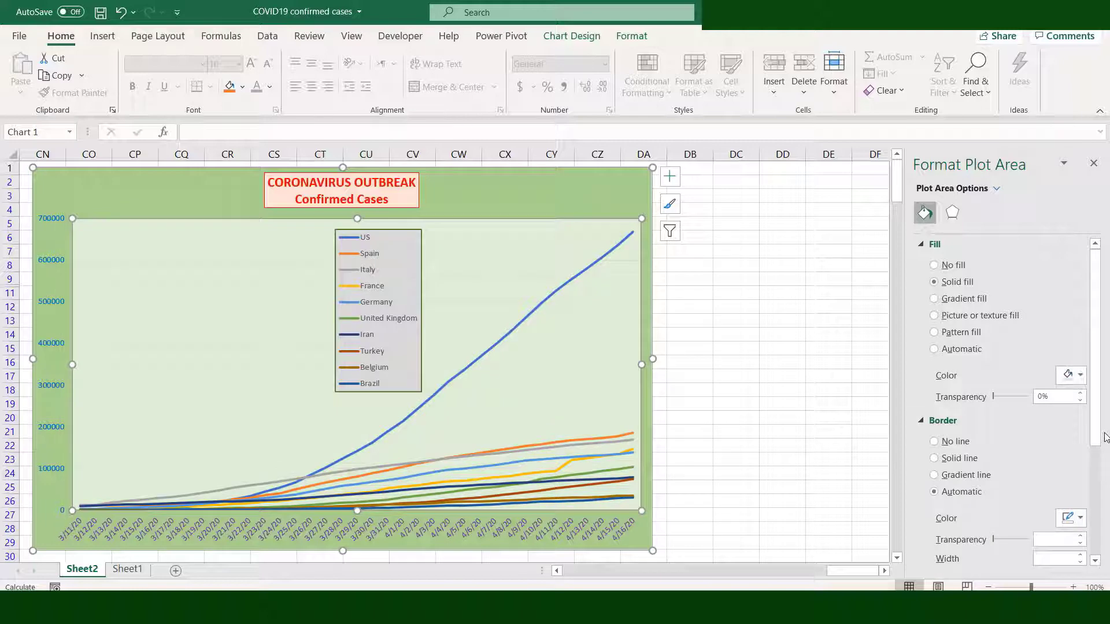
pyautogui.click(1079, 518)
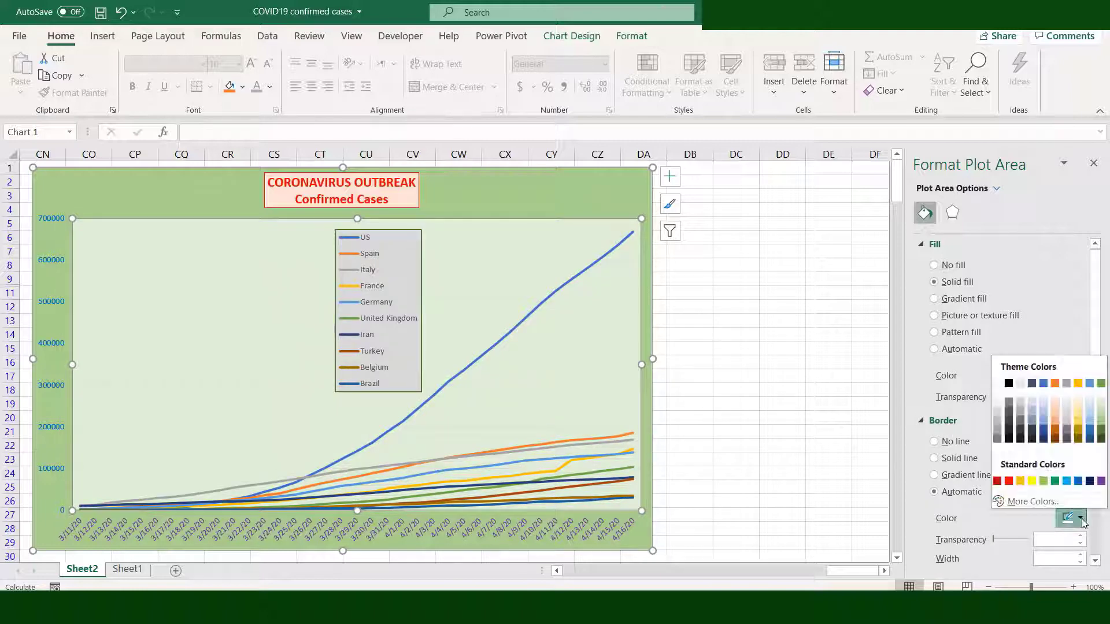
pyautogui.click(1102, 435)
pyautogui.scroll(-4, 1103, 435)
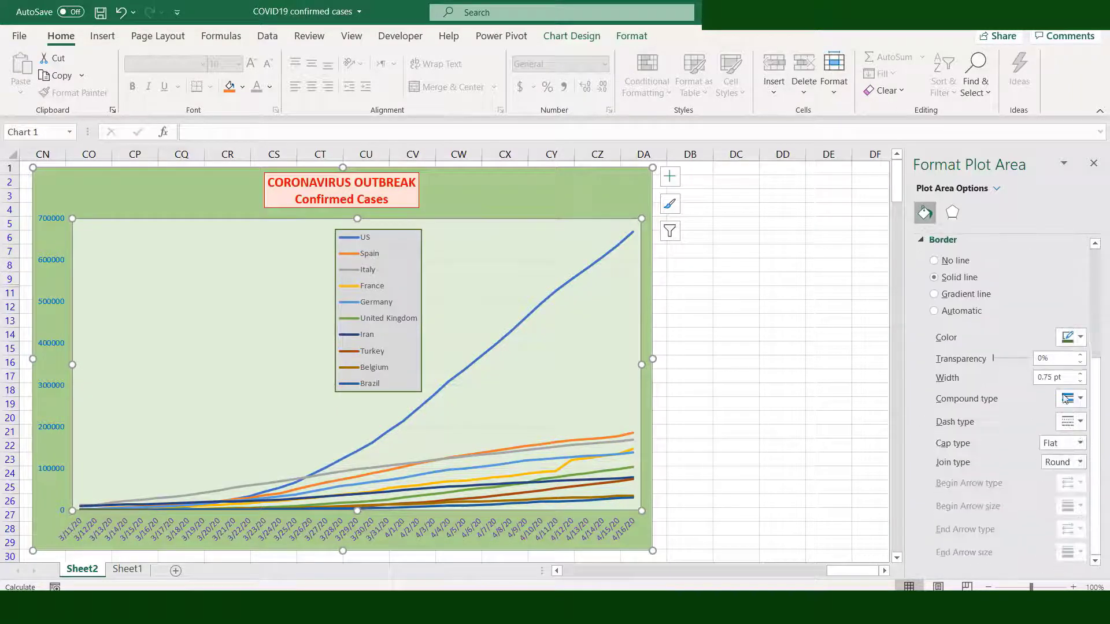
pyautogui.click(1080, 374)
pyautogui.click(1081, 375)
pyautogui.click(1081, 374)
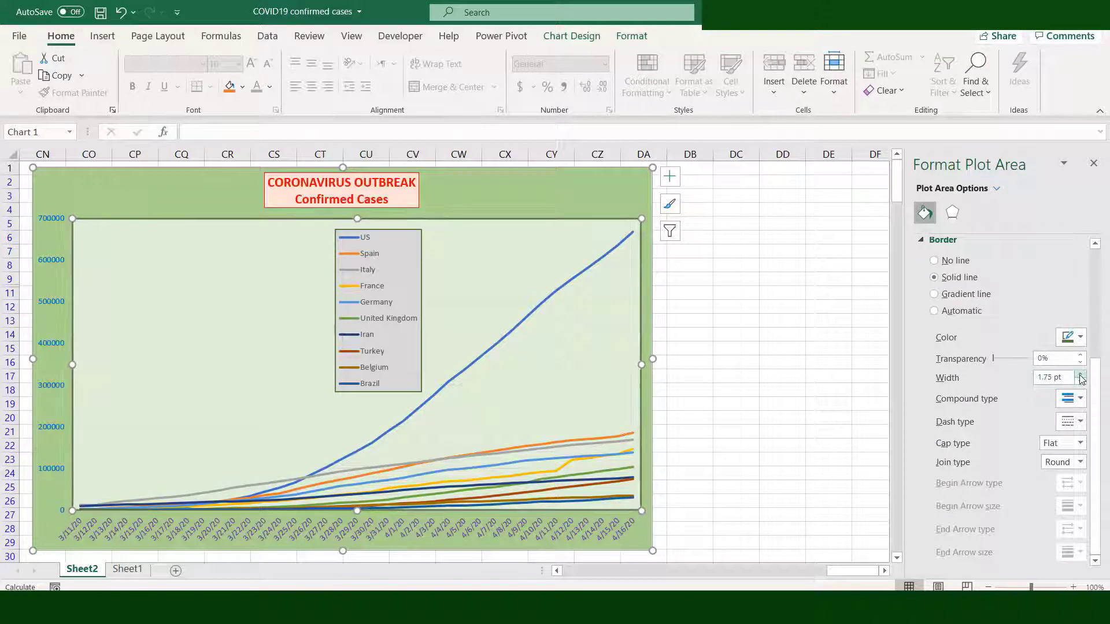
pyautogui.click(695, 297)
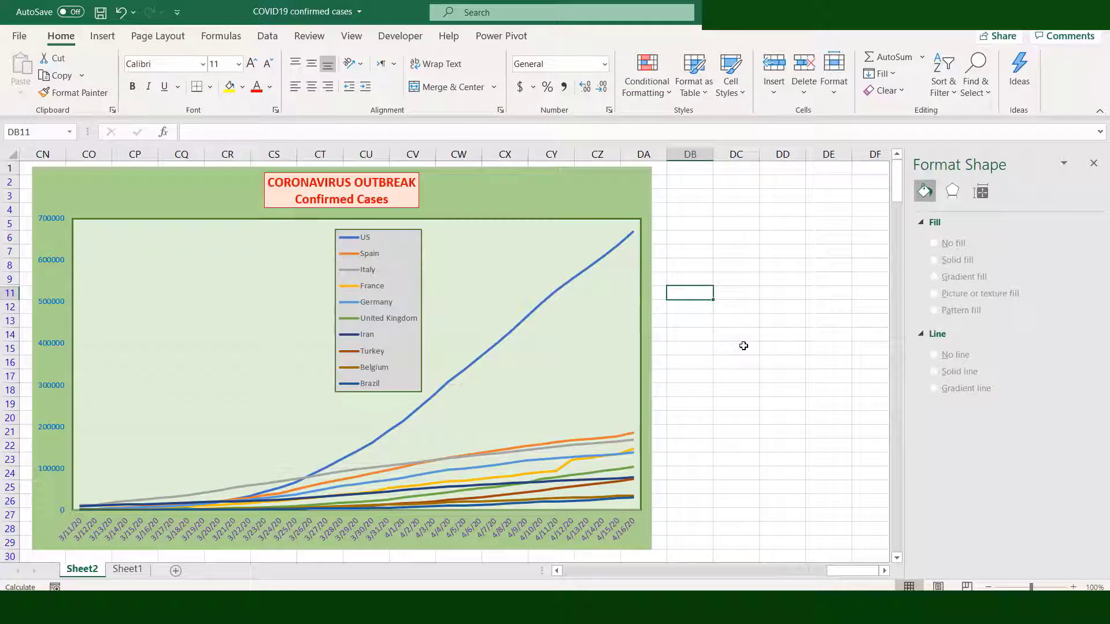
# Step: Filter the US series out of the chart
pyautogui.click(641, 183)
pyautogui.click(669, 233)
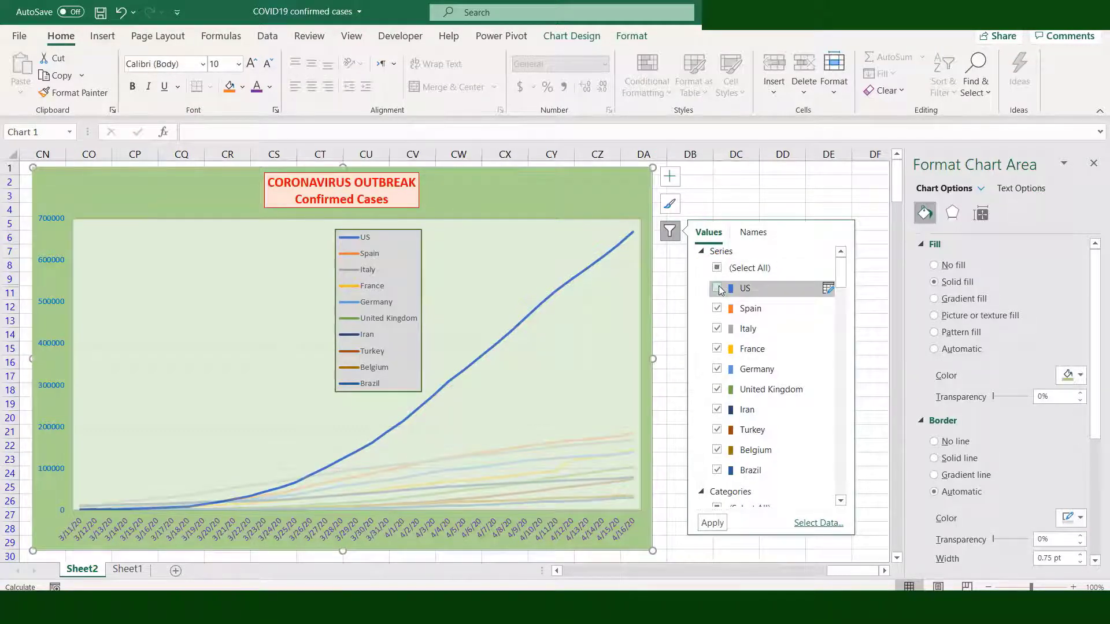
pyautogui.click(718, 288)
pyautogui.click(713, 523)
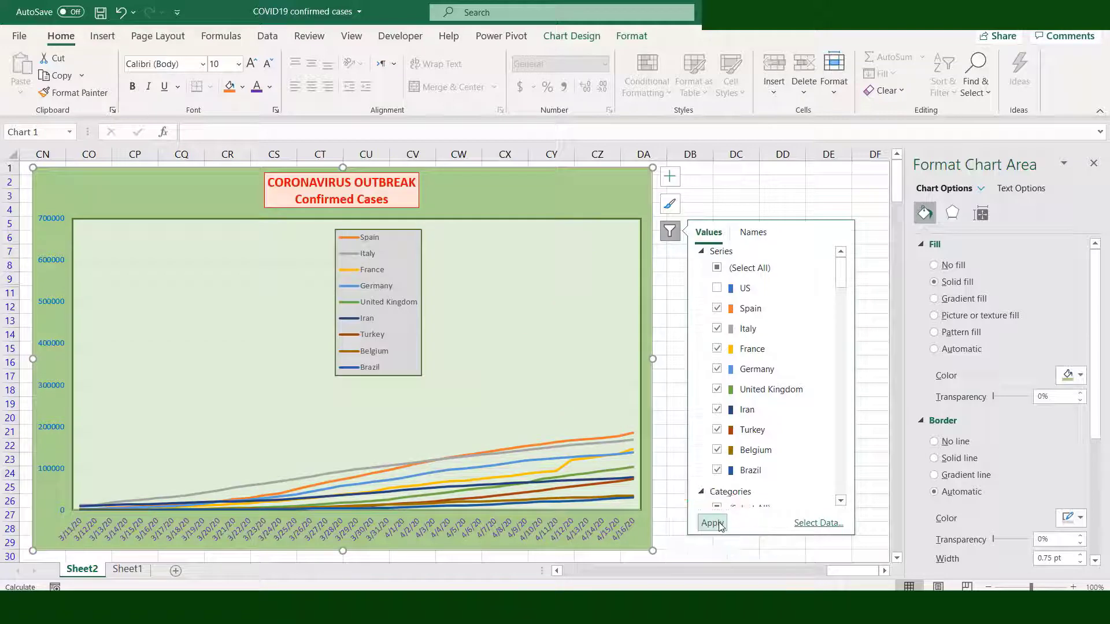
pyautogui.click(662, 321)
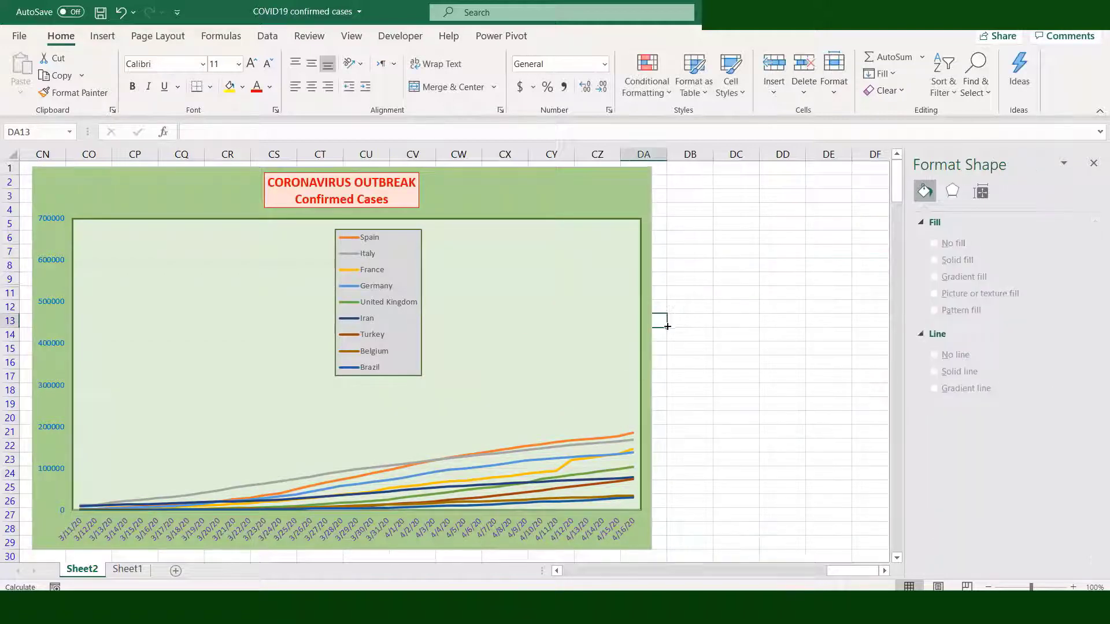
# Step: Set the vertical axis maximum to 200000
pyautogui.click(41, 341)
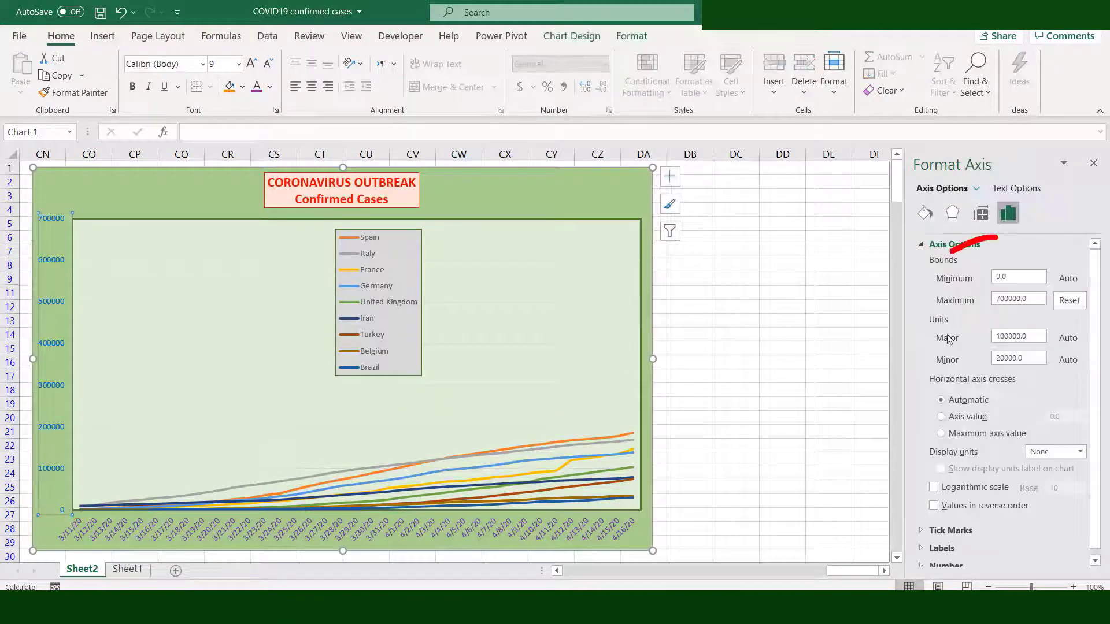
pyautogui.moveTo(1030, 301); pyautogui.dragTo(984, 300)
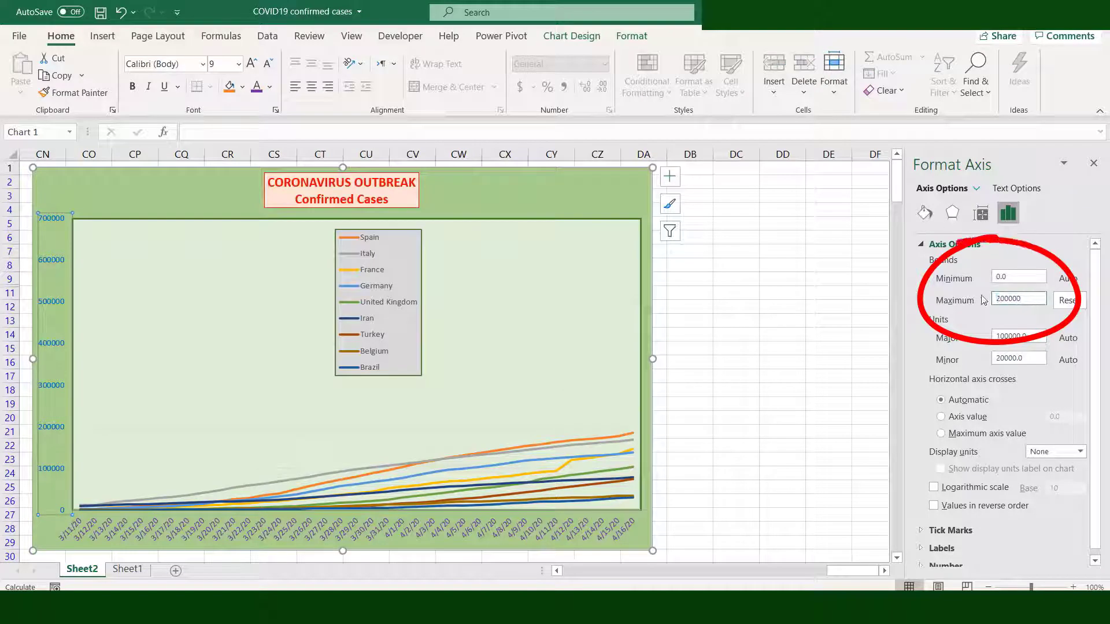
pyautogui.write('200000')
pyautogui.click(725, 319)
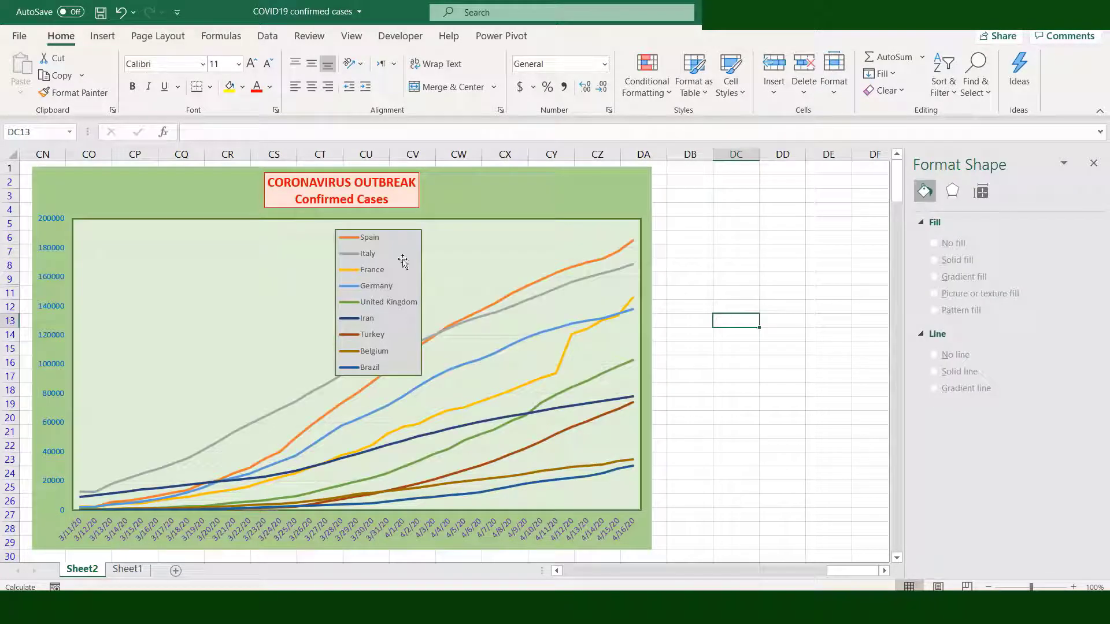
# Step: Set the legend fill transparency to 62%
pyautogui.click(403, 261)
pyautogui.click(924, 214)
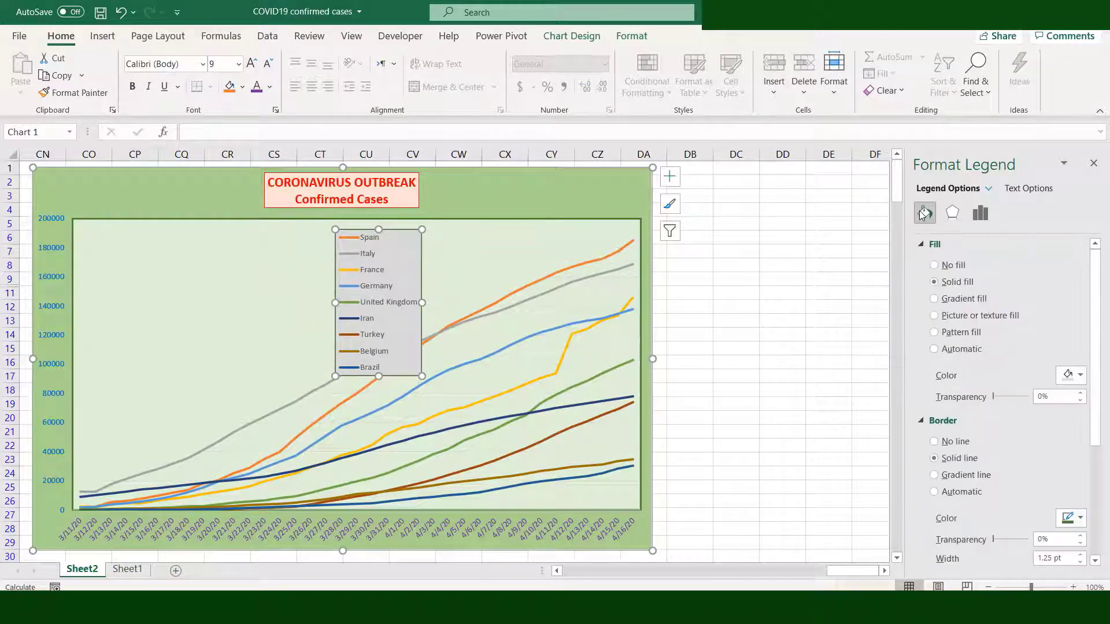
pyautogui.click(1080, 394)
pyautogui.click(1080, 394)
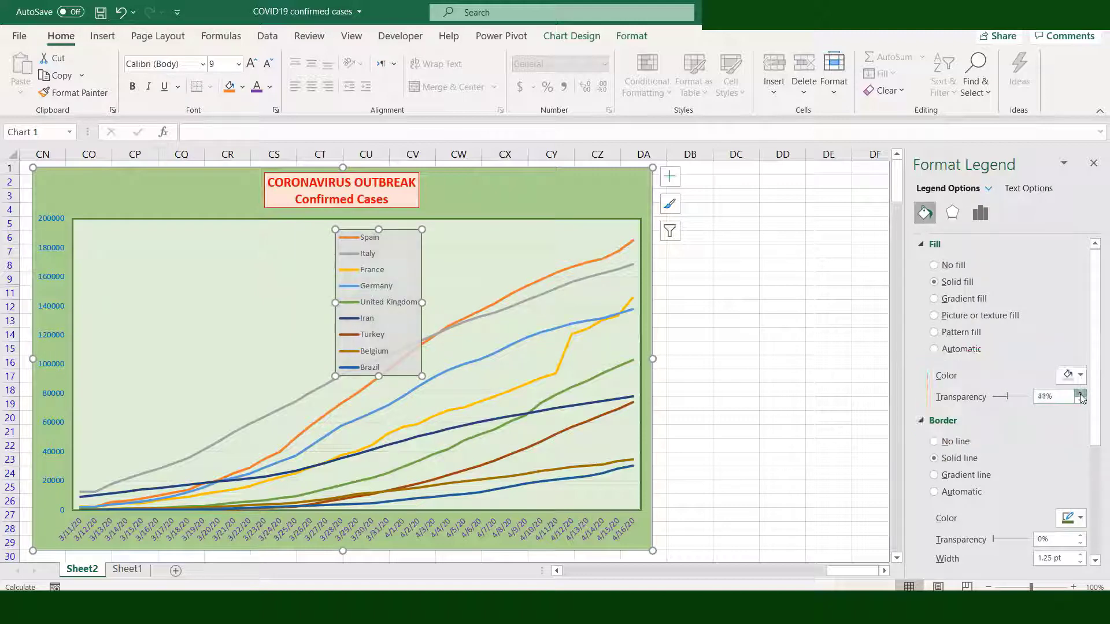
pyautogui.click(1081, 394)
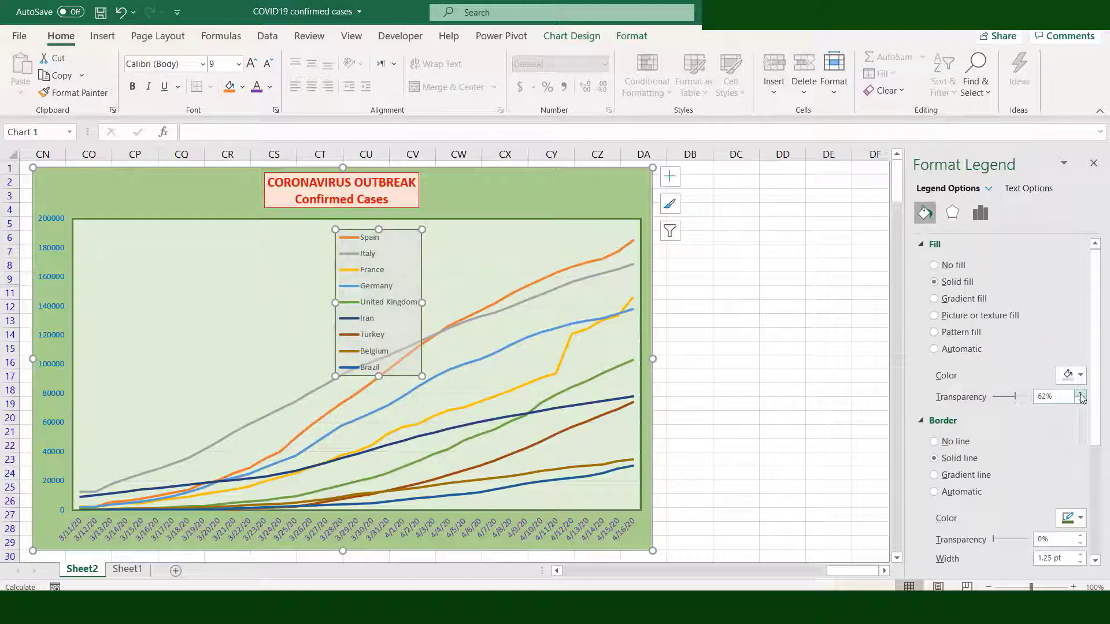
pyautogui.click(702, 324)
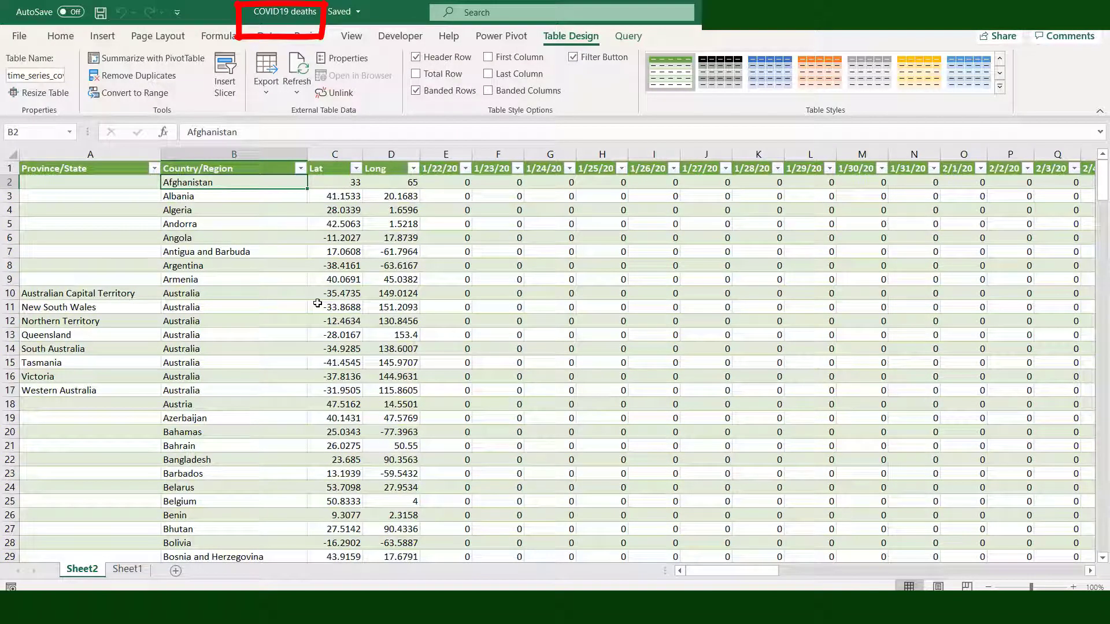
# Step: Sort the table by the 4/16/20 column, largest to smallest
pyautogui.press('Right')
pyautogui.press('Right')
pyautogui.press('Right')
pyautogui.press('Right')
pyautogui.press('Right')
pyautogui.press('Right')
pyautogui.press('Right')
pyautogui.press('Right')
pyautogui.press('Right')
pyautogui.press('Right')
pyautogui.press('Right')
pyautogui.press('Right')
pyautogui.press('Right')
pyautogui.press('Right')
pyautogui.press('Right')
pyautogui.press('Right')
pyautogui.press('Right')
pyautogui.press('Right')
pyautogui.press('Right')
pyautogui.press('Right')
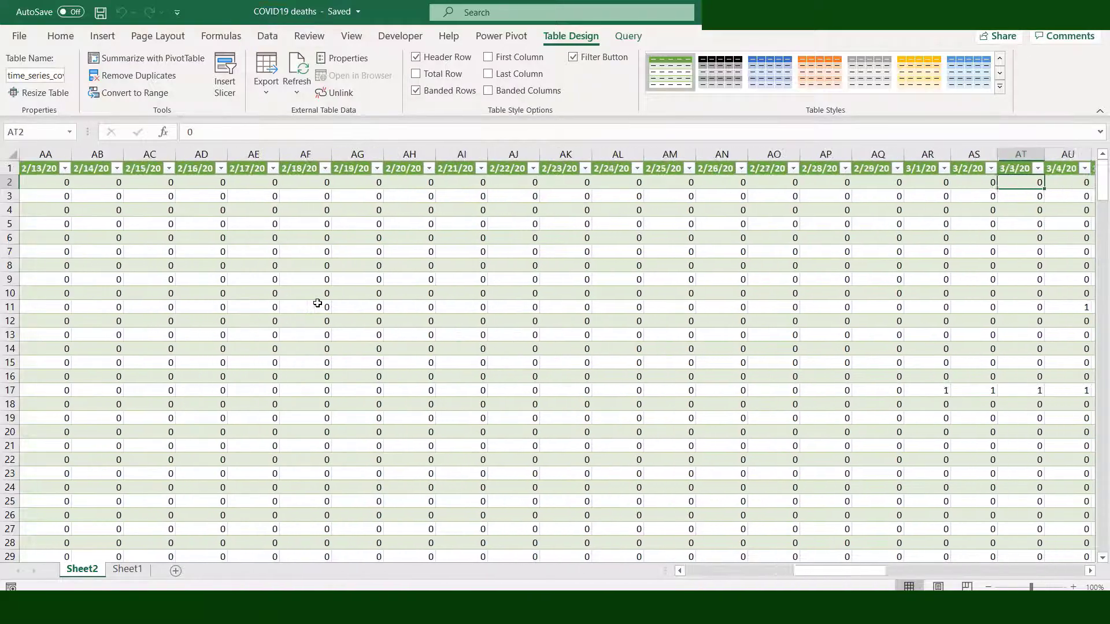
pyautogui.press('Right')
pyautogui.press('Right')
pyautogui.press('Right')
pyautogui.press('Right')
pyautogui.press('Right')
pyautogui.press('Right')
pyautogui.press('Right')
pyautogui.press('Right')
pyautogui.press('Right')
pyautogui.press('Right')
pyautogui.press('Right')
pyautogui.press('Right')
pyautogui.press('Right')
pyautogui.press('Right')
pyautogui.press('Right')
pyautogui.press('Right')
pyautogui.press('Right')
pyautogui.press('Right')
pyautogui.press('Right')
pyautogui.press('Right')
pyautogui.press('Left')
pyautogui.press('Left')
pyautogui.press('Left')
pyautogui.press('Left')
pyautogui.press('Left')
pyautogui.press('Left')
pyautogui.press('Left')
pyautogui.press('Left')
pyautogui.press('Left')
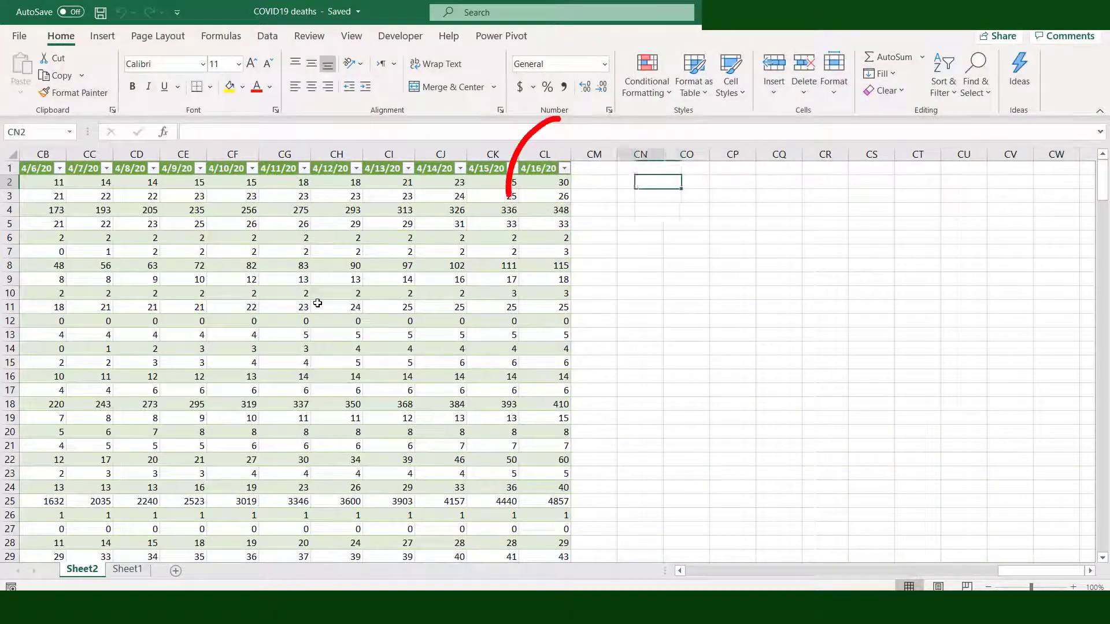
pyautogui.press('Left')
pyautogui.press('Left')
pyautogui.click(563, 168)
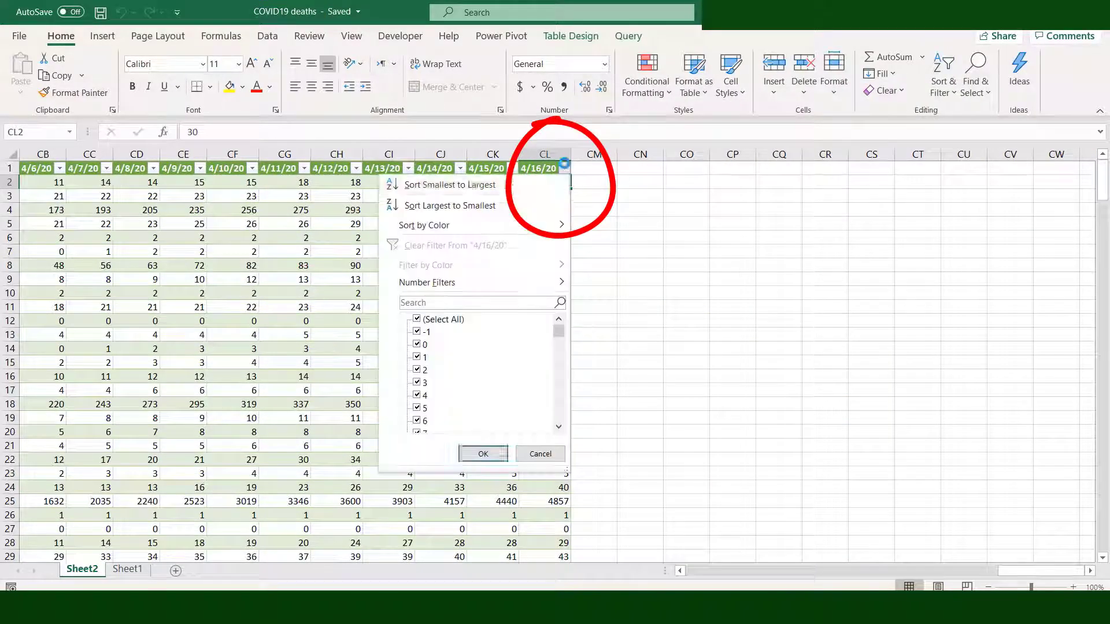
pyautogui.click(482, 205)
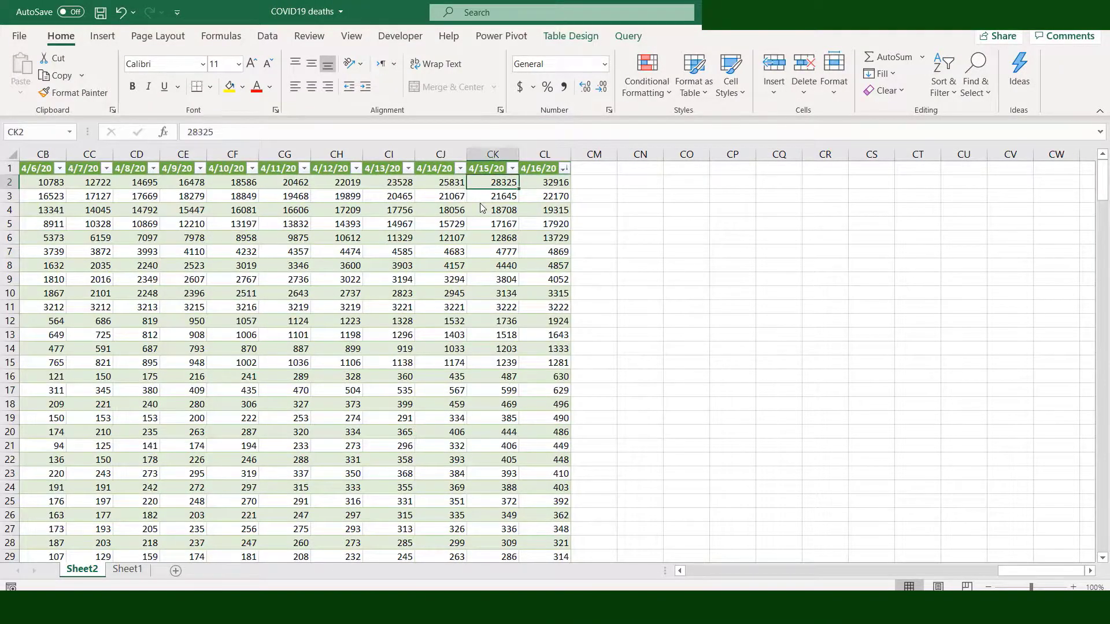
# Step: Filter China out of Country/Region and select the top ten countries' names and daily figures
pyautogui.press('Home')
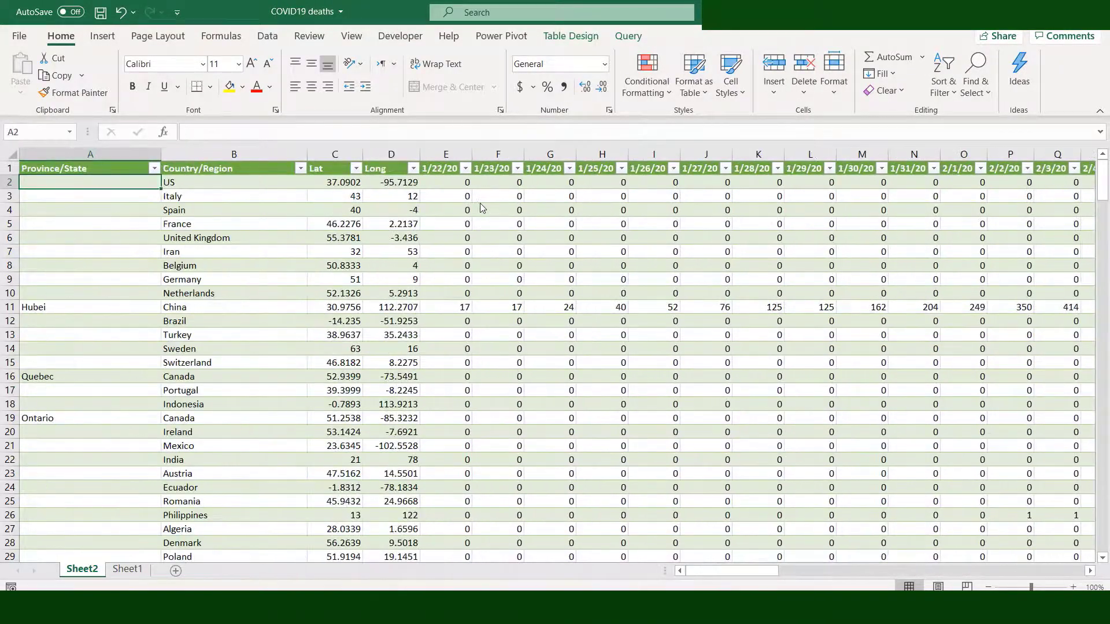
pyautogui.press('Right')
pyautogui.hotkey('alt', 'Down')
pyautogui.scroll(-8, 235, 362)
pyautogui.scroll(-3, 235, 364)
pyautogui.click(154, 370)
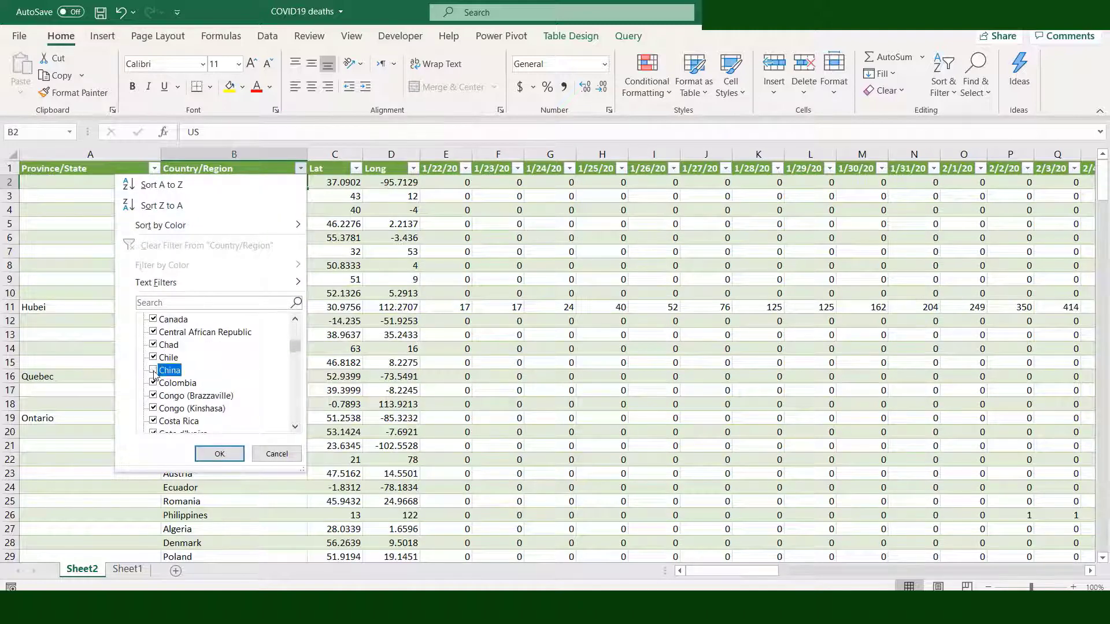
pyautogui.click(219, 455)
pyautogui.moveTo(262, 183); pyautogui.dragTo(237, 308)
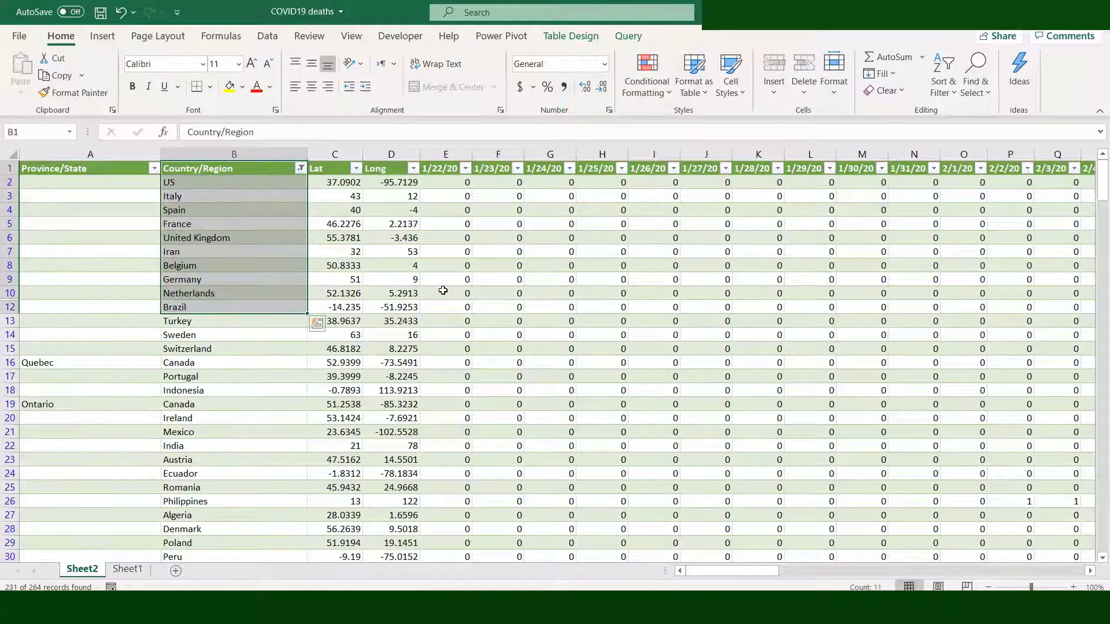
pyautogui.moveTo(442, 168); pyautogui.dragTo(901, 312)
# Step: Insert a line chart of the selection, enlarge it, and switch rows and columns so countries are lines
pyautogui.click(101, 37)
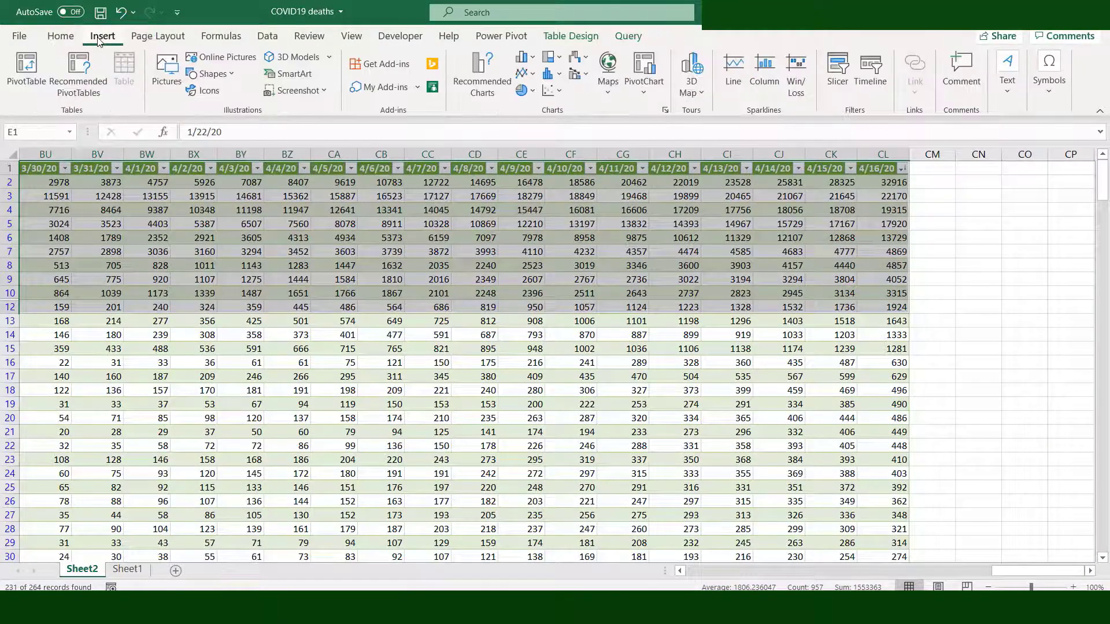
pyautogui.click(533, 74)
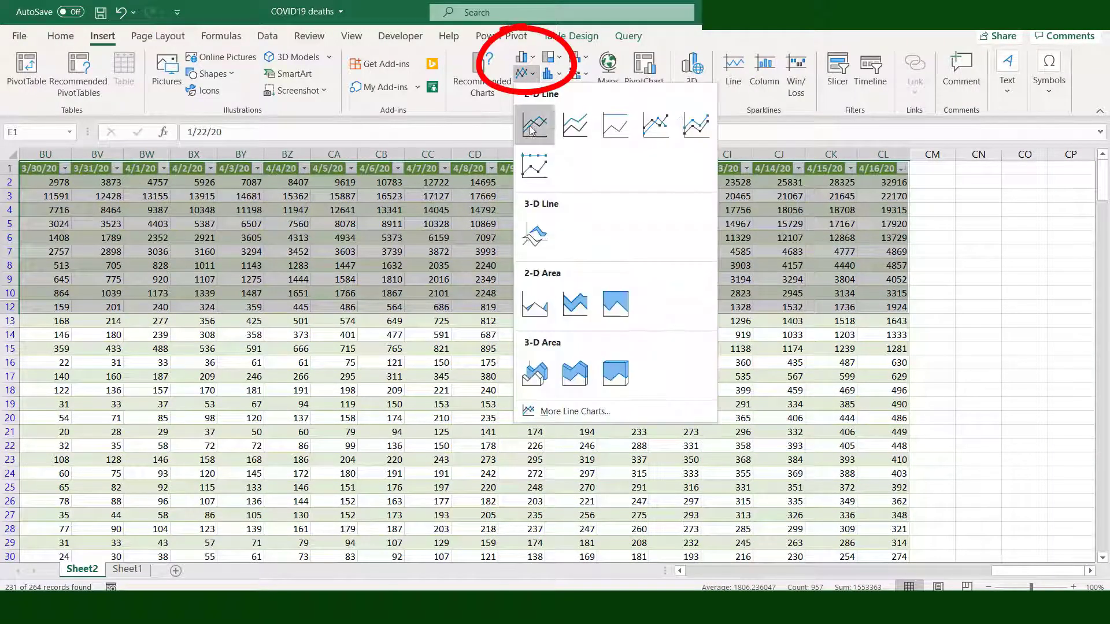
pyautogui.click(531, 127)
pyautogui.hscroll(5, 578, 358)
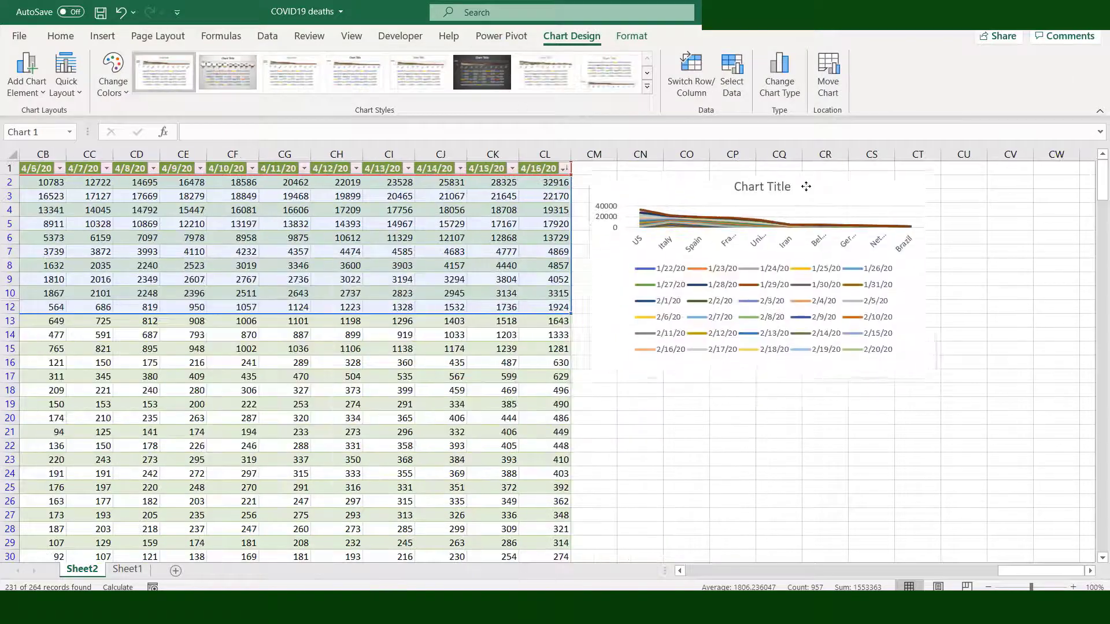
pyautogui.hscroll(2, 1089, 578)
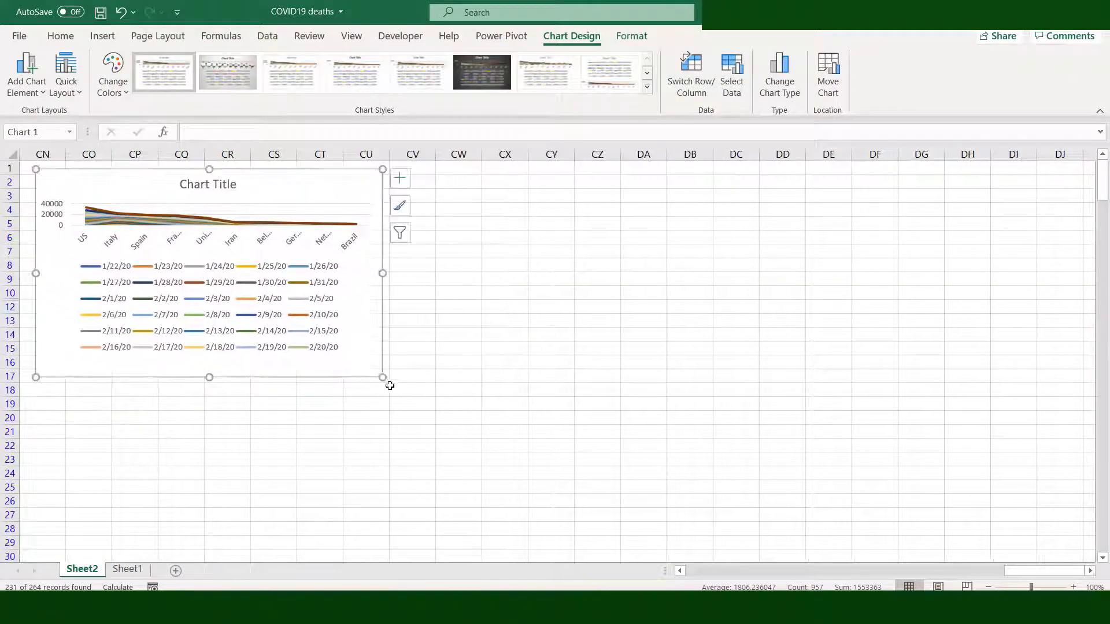
pyautogui.moveTo(383, 376); pyautogui.dragTo(609, 549)
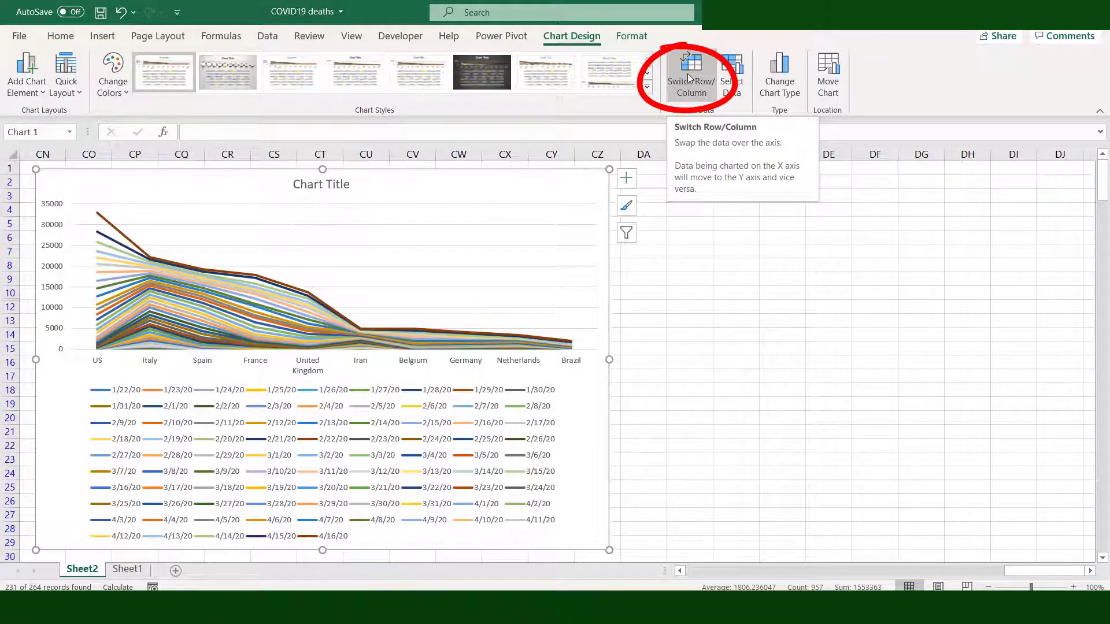
pyautogui.click(688, 78)
# Step: Title the chart 'CORONAVIRUS OUTBREAK' with 'Deaths' on a second line
pyautogui.click(349, 183)
pyautogui.tripleClick(349, 182)
pyautogui.write('C')
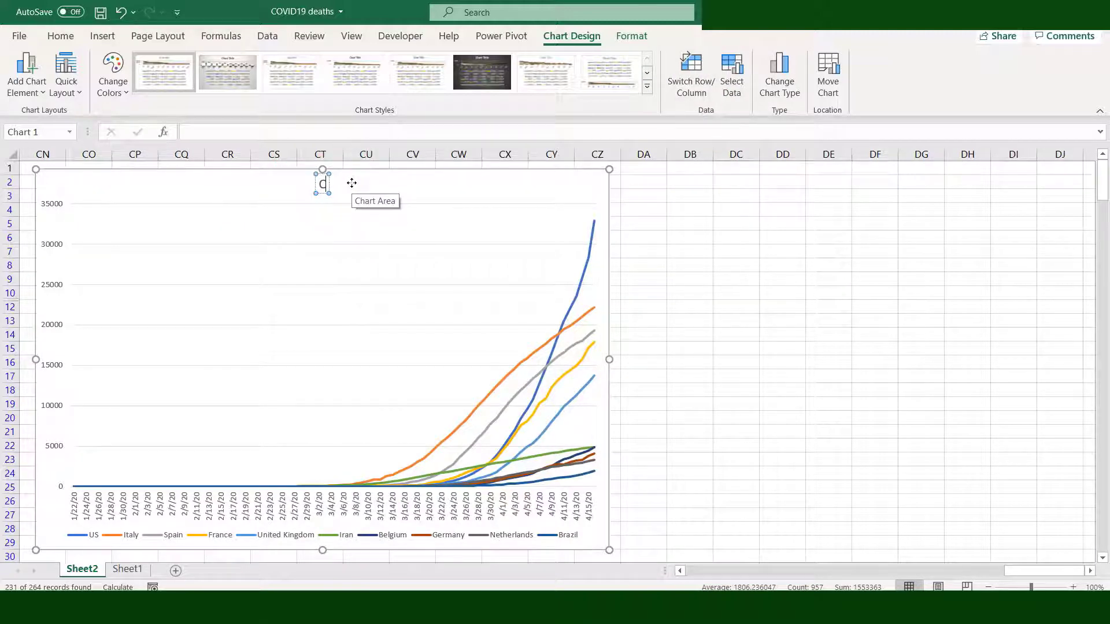
pyautogui.write('ORONAVIRUS O')
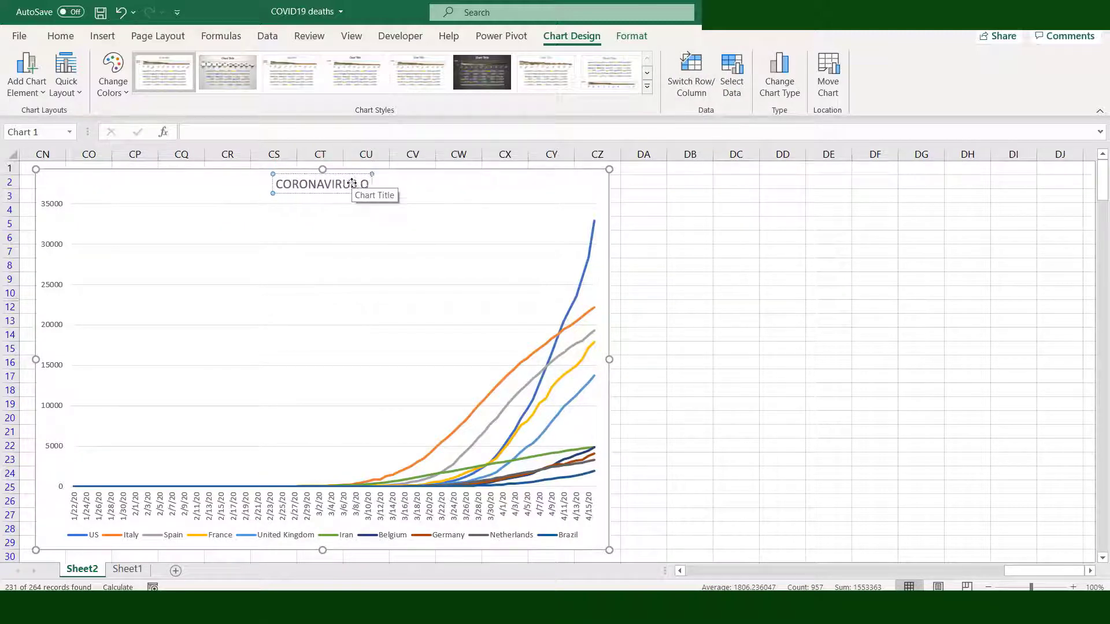
pyautogui.write('TBREAK')
pyautogui.press('Return')
pyautogui.write('Deaths')
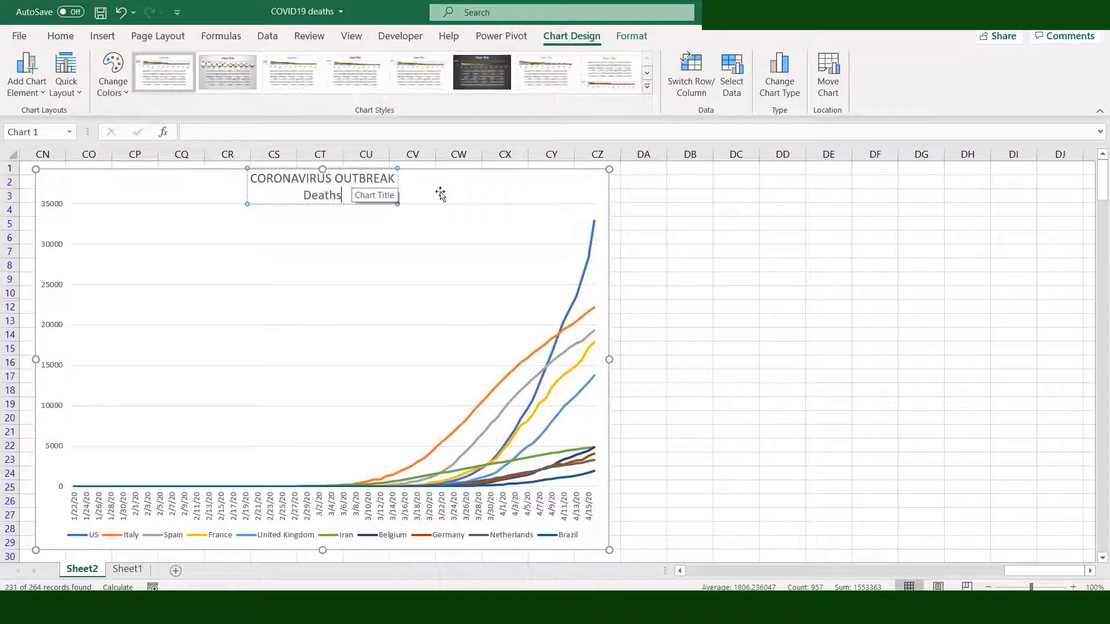
pyautogui.click(657, 223)
# Step: Use Chart Filters to drop dates before 3/11/20, plotting 3/11/20 through 4/16/20
pyautogui.click(593, 184)
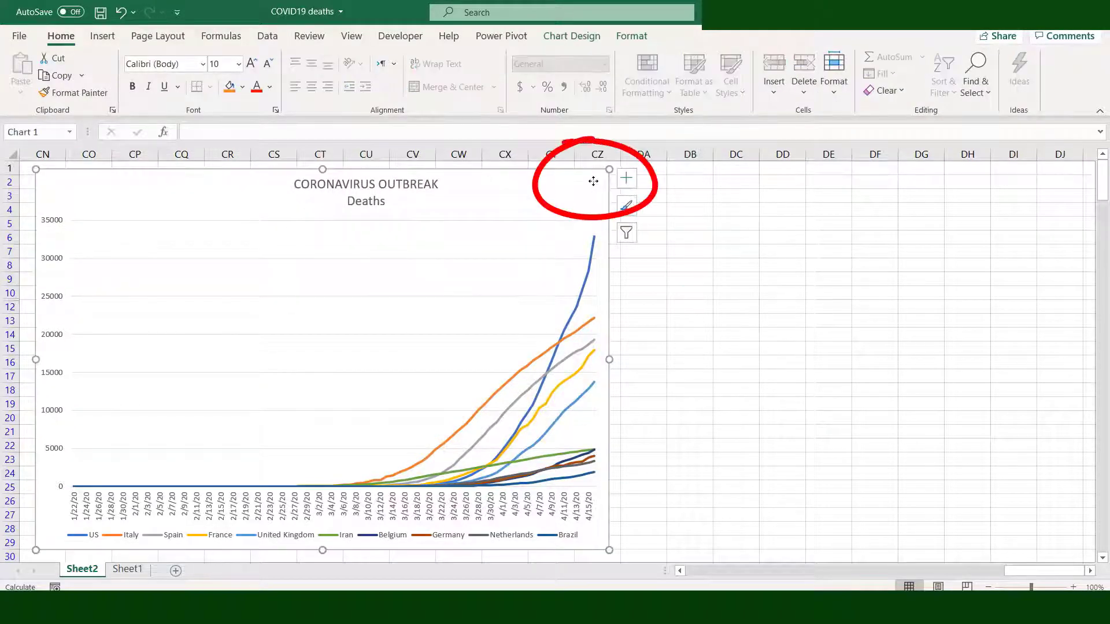
pyautogui.click(627, 234)
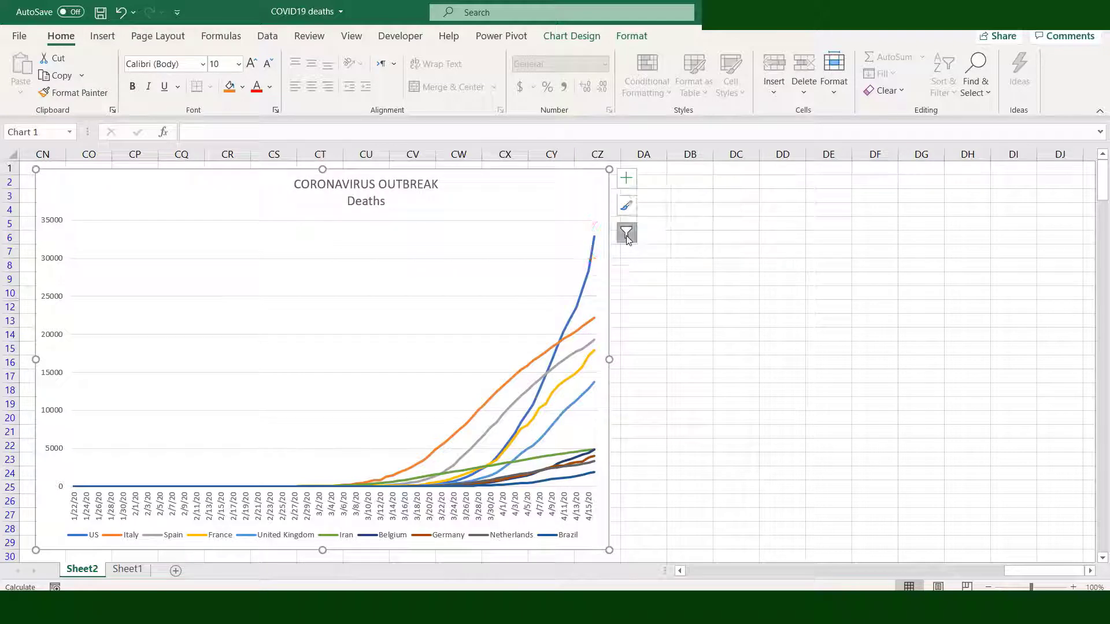
pyautogui.moveTo(807, 272); pyautogui.dragTo(808, 305)
pyautogui.moveTo(675, 346); pyautogui.dragTo(676, 404)
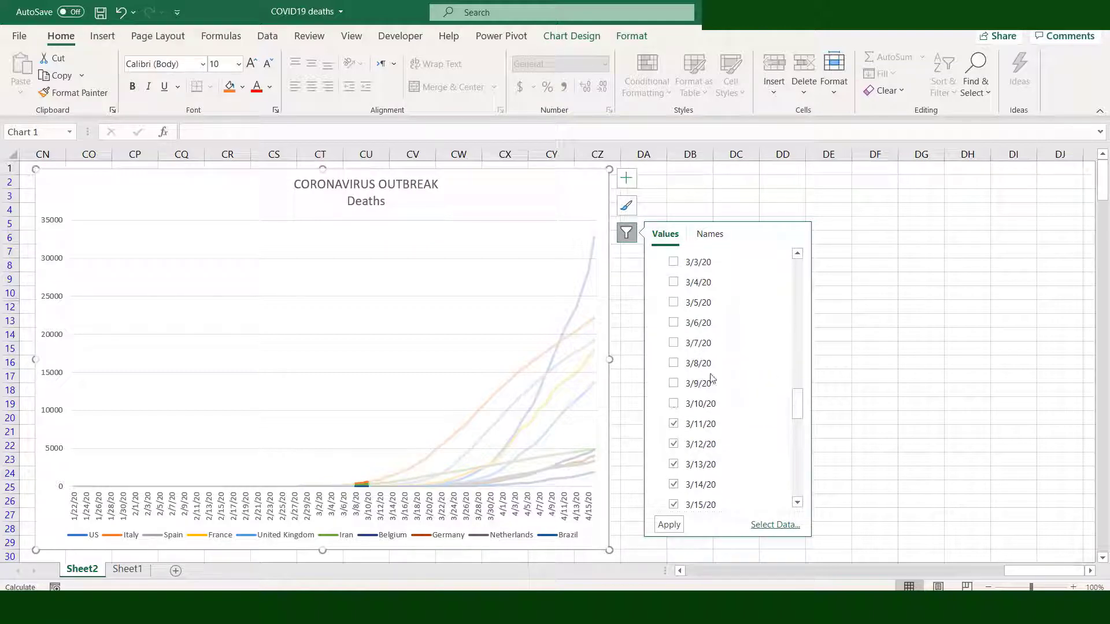
pyautogui.click(668, 526)
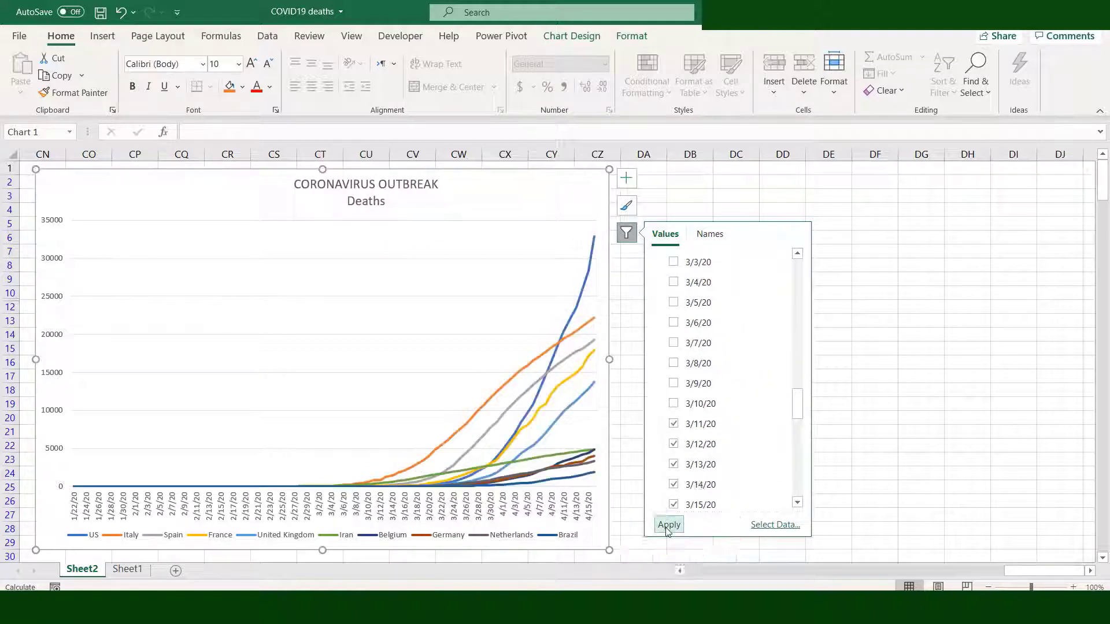
pyautogui.click(668, 525)
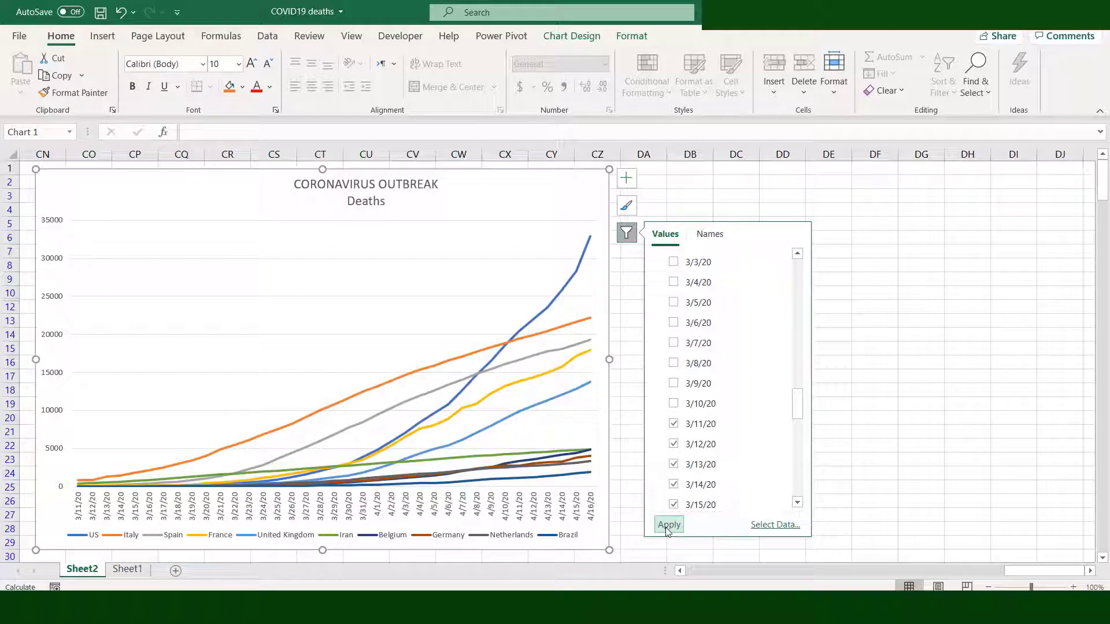
# Step: Apply the dark chart style from the Chart Styles gallery
pyautogui.click(735, 195)
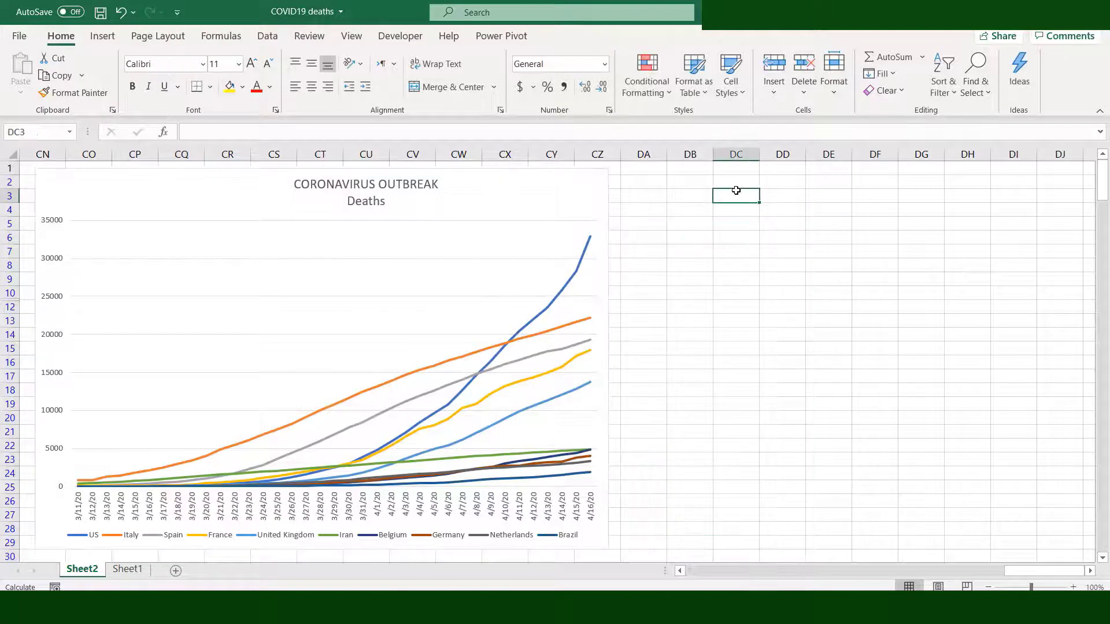
pyautogui.click(591, 184)
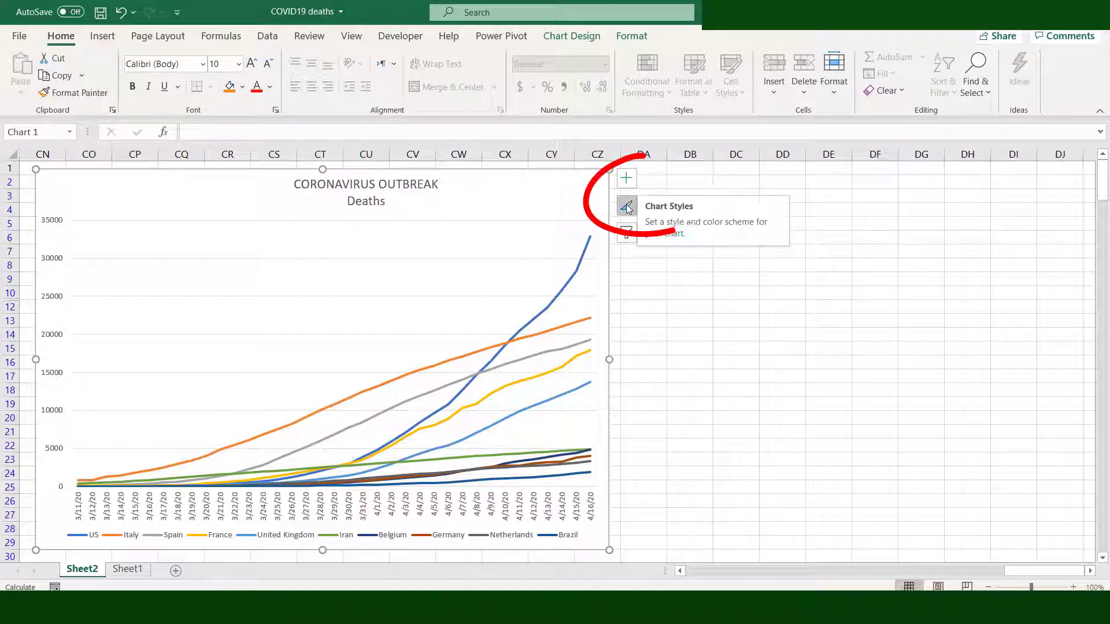
pyautogui.click(626, 206)
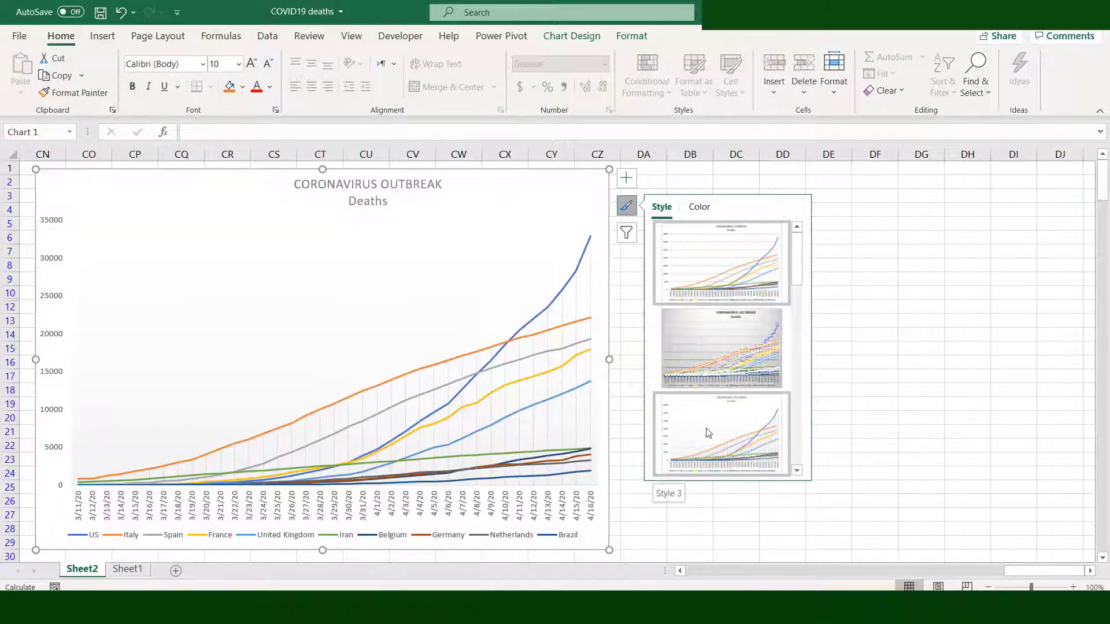
pyautogui.click(797, 471)
pyautogui.click(797, 471)
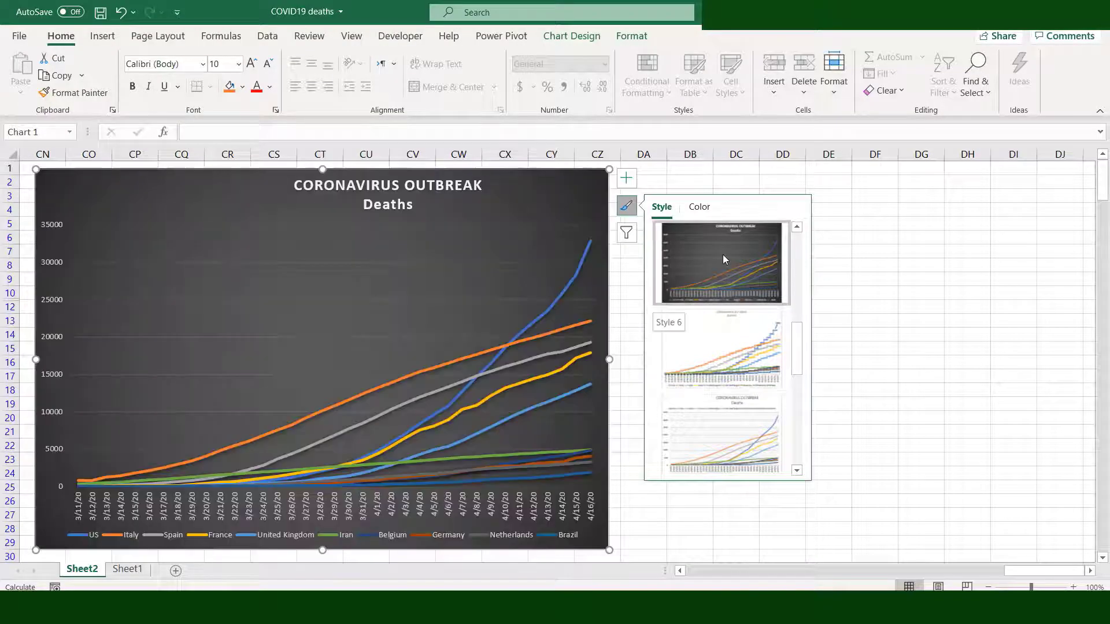
pyautogui.click(722, 254)
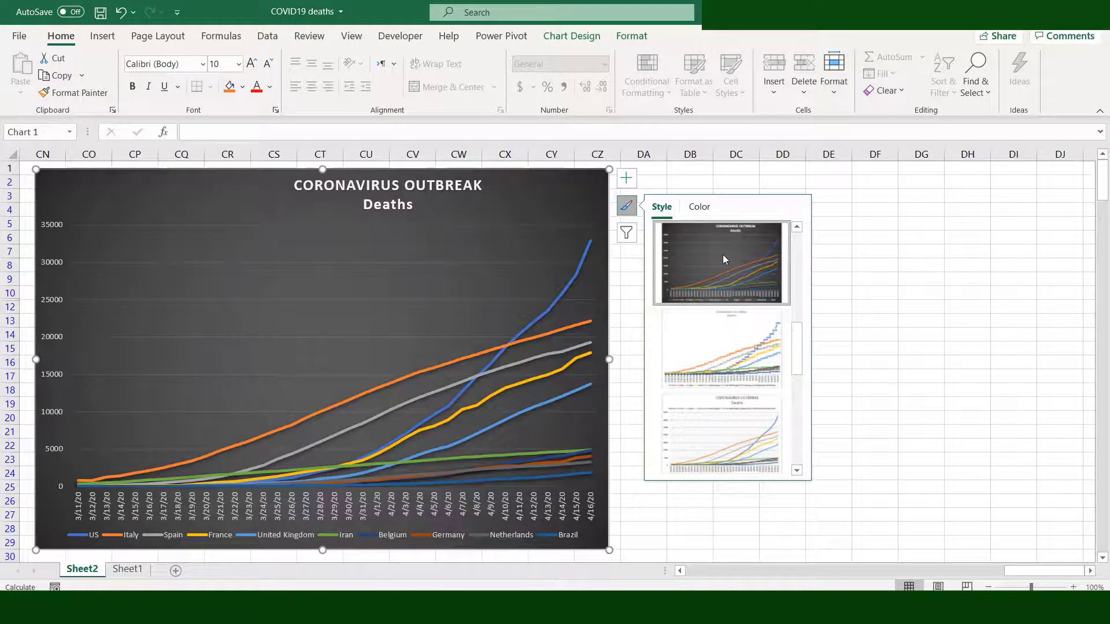
# Step: Centre the chart title and make its text red
pyautogui.click(373, 202)
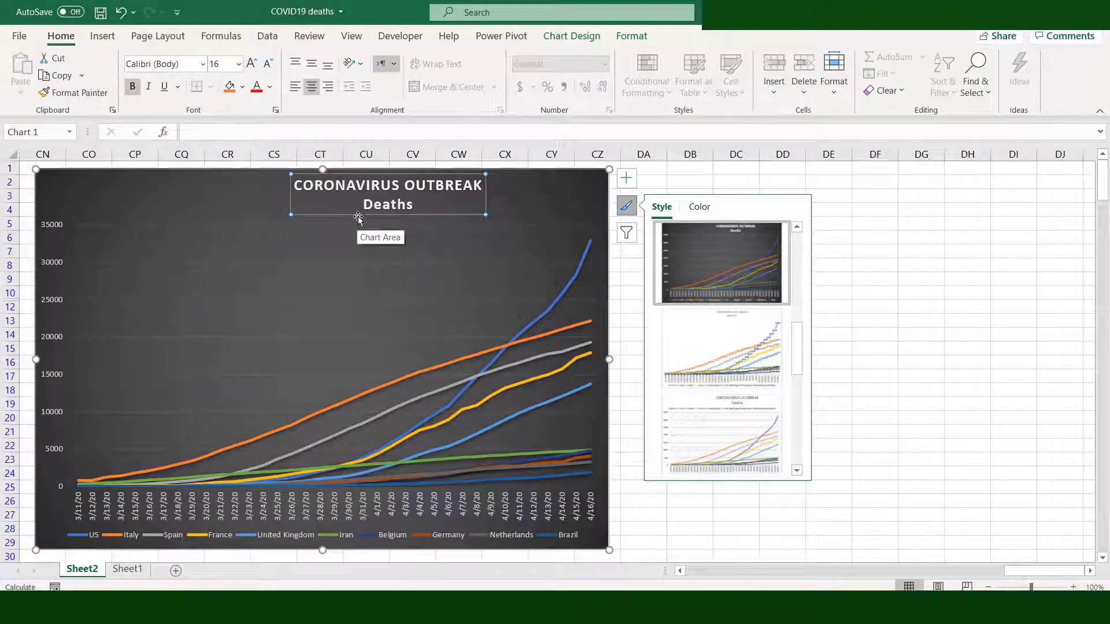
pyautogui.moveTo(373, 201); pyautogui.dragTo(310, 201)
pyautogui.click(256, 88)
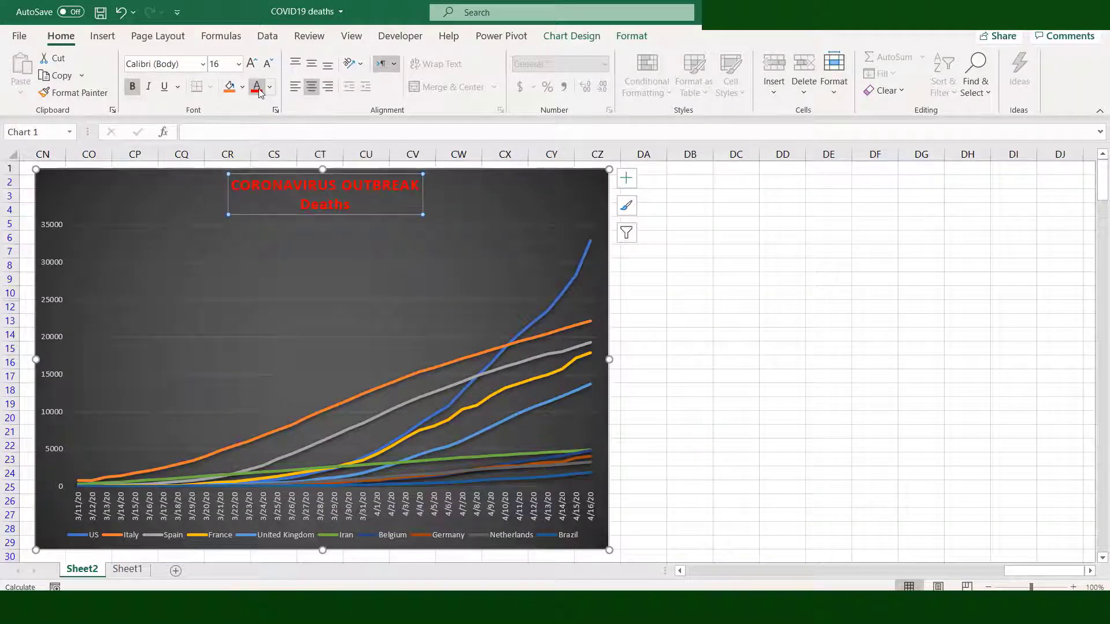
# Step: Colour the date labels along the horizontal axis yellow
pyautogui.click(248, 512)
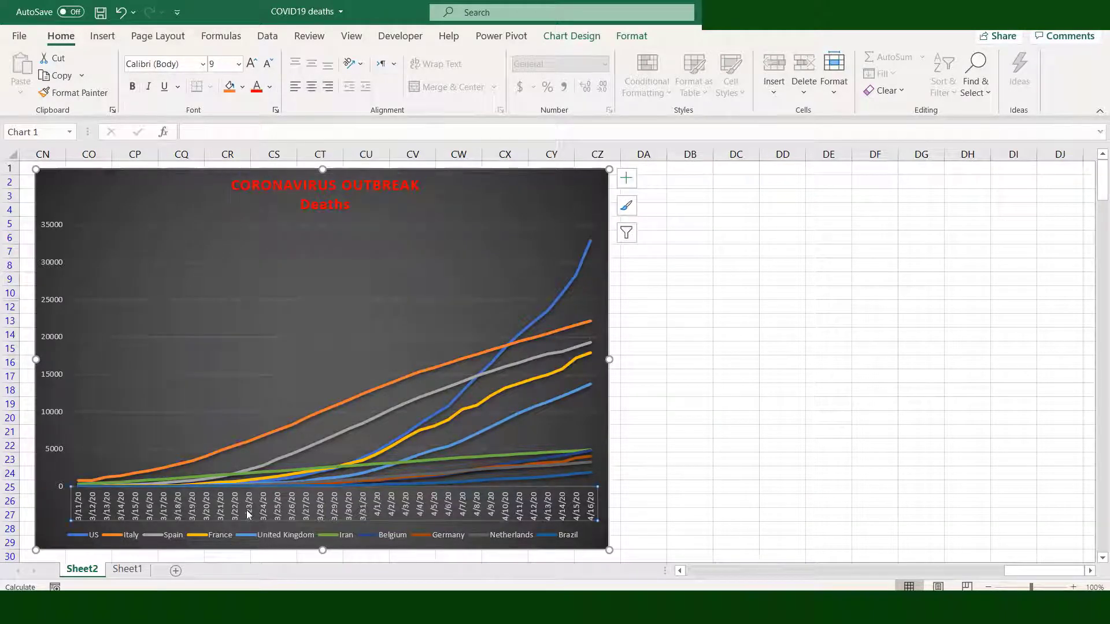
pyautogui.click(269, 86)
pyautogui.click(294, 246)
pyautogui.click(689, 498)
pyautogui.click(327, 535)
# Step: Place the legend at top right, allow overlap, and drag it over the upper middle of the plot
pyautogui.rightClick(327, 535)
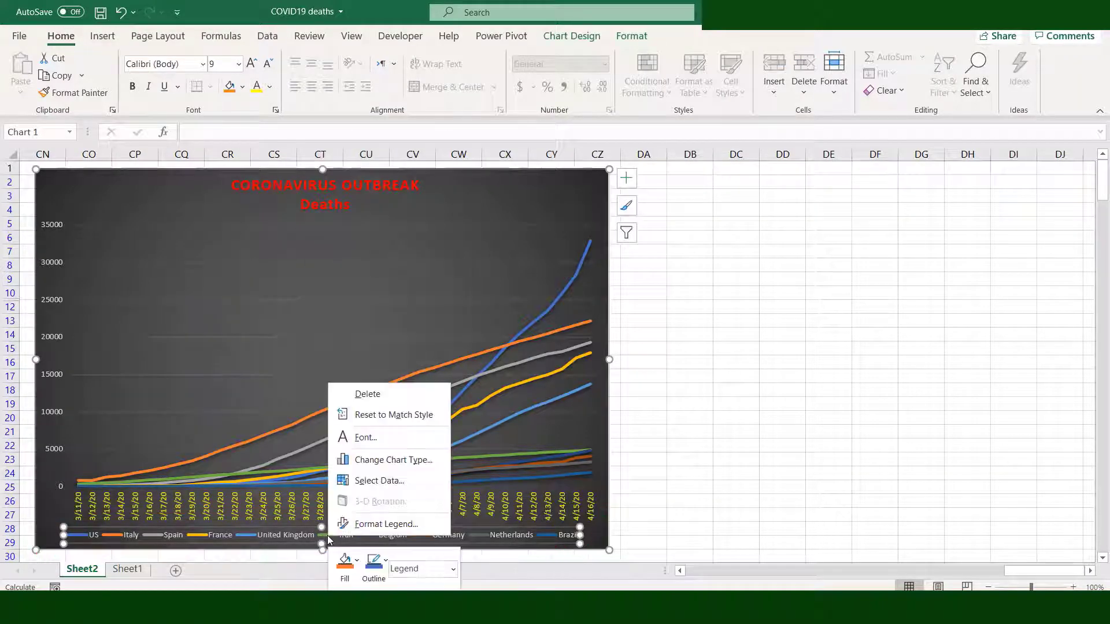
pyautogui.click(362, 524)
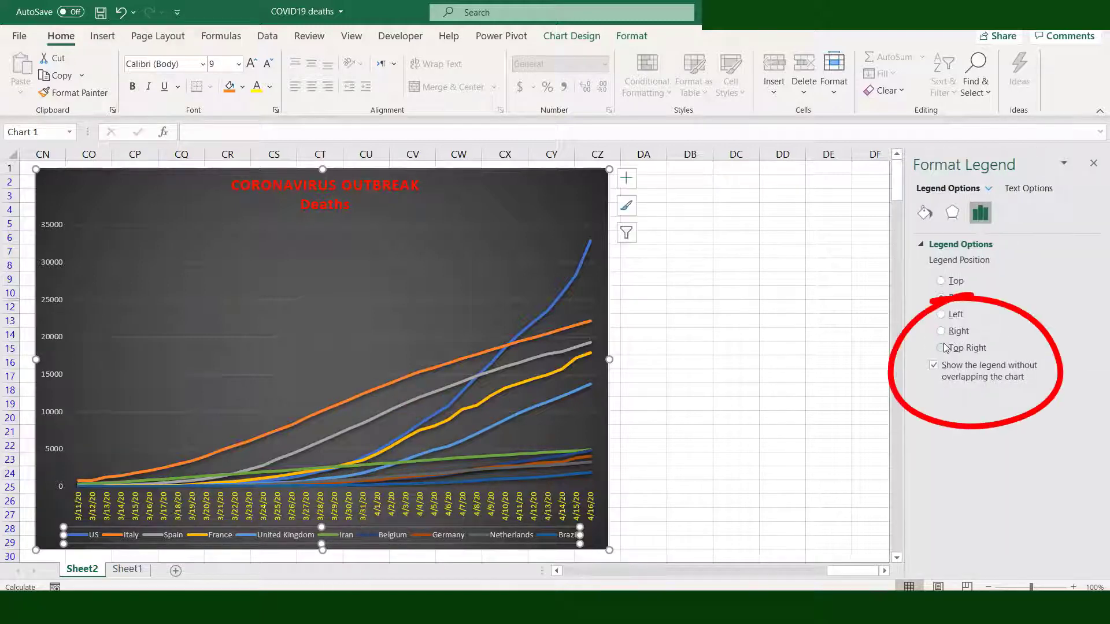
pyautogui.click(941, 348)
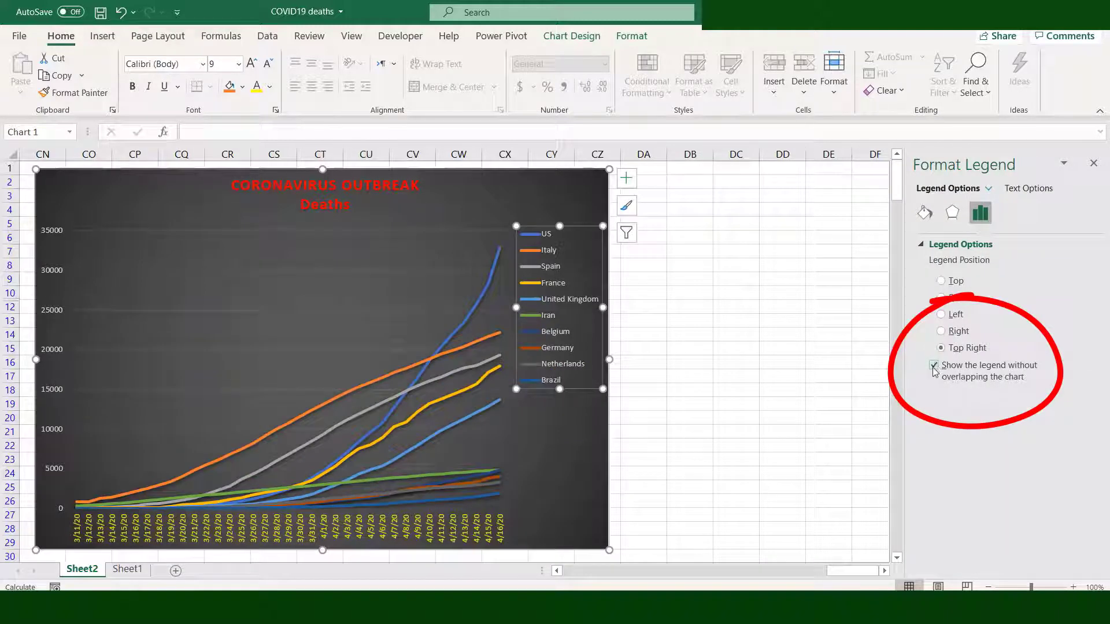
pyautogui.click(933, 366)
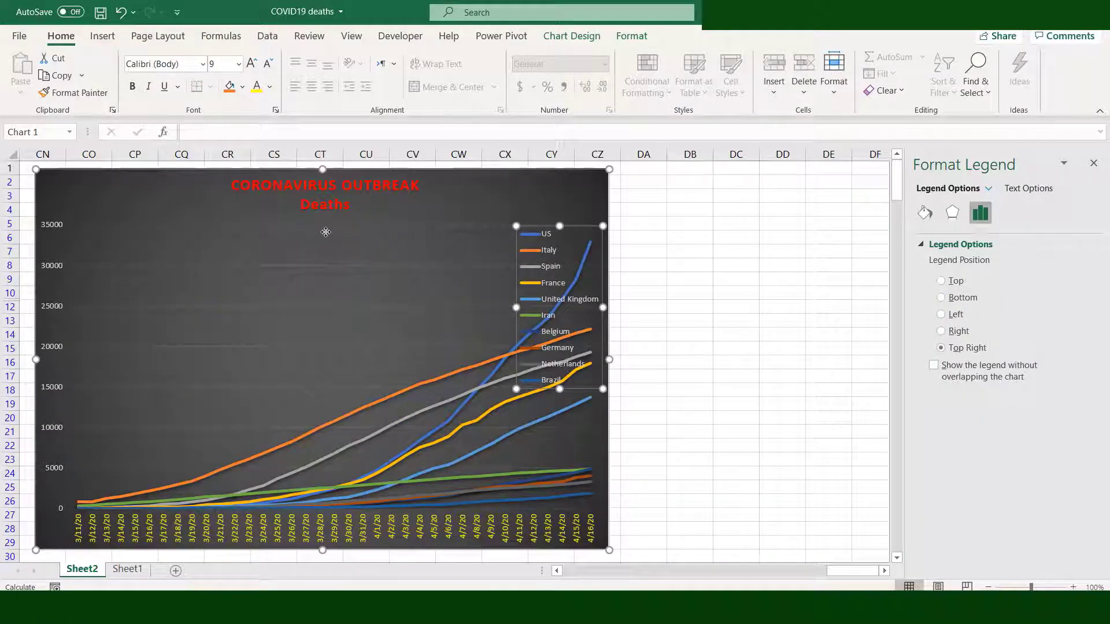
pyautogui.moveTo(308, 229); pyautogui.dragTo(319, 230)
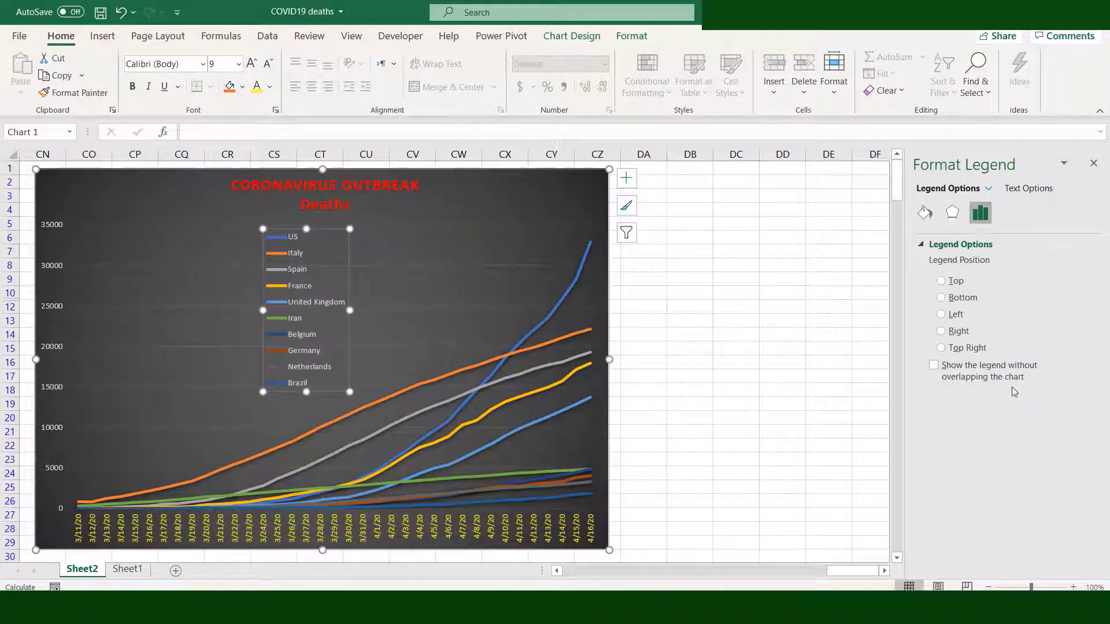
# Step: Give the legend a solid white fill at about 64% transparency
pyautogui.click(925, 214)
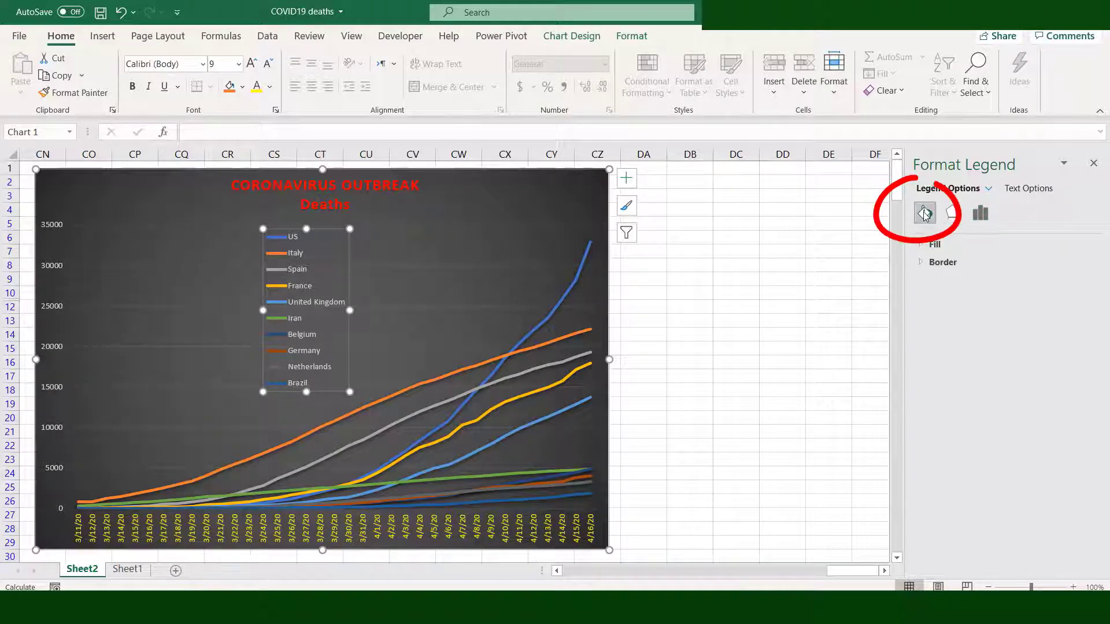
pyautogui.click(922, 246)
pyautogui.click(1079, 376)
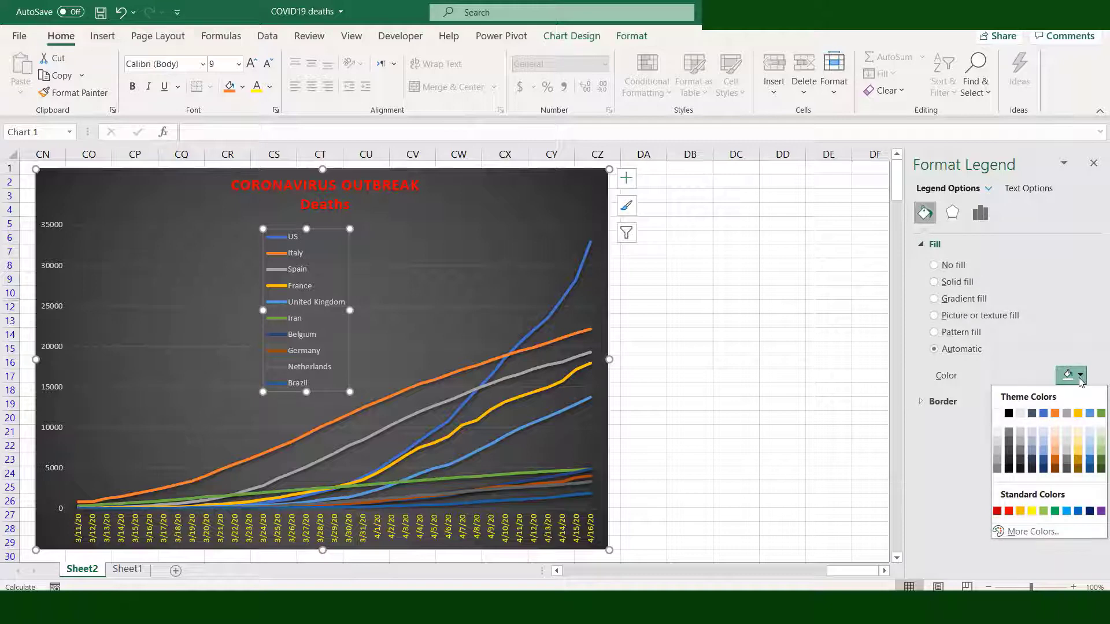
pyautogui.click(996, 435)
pyautogui.moveTo(995, 397); pyautogui.dragTo(1022, 398)
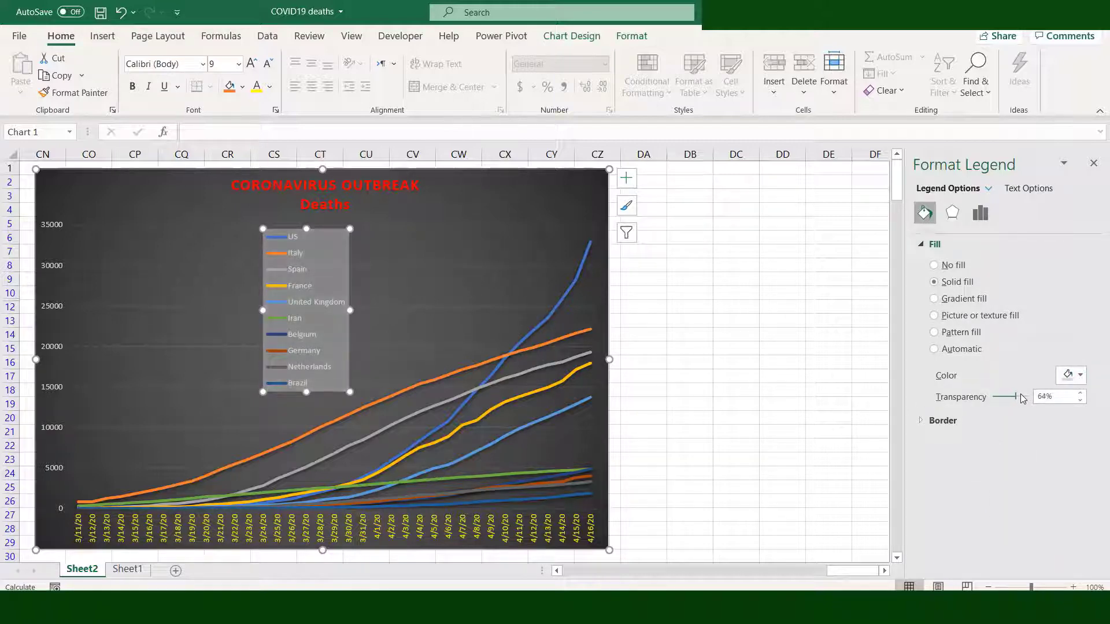
# Step: Set the chart area fill to a solid dark blue
pyautogui.click(586, 186)
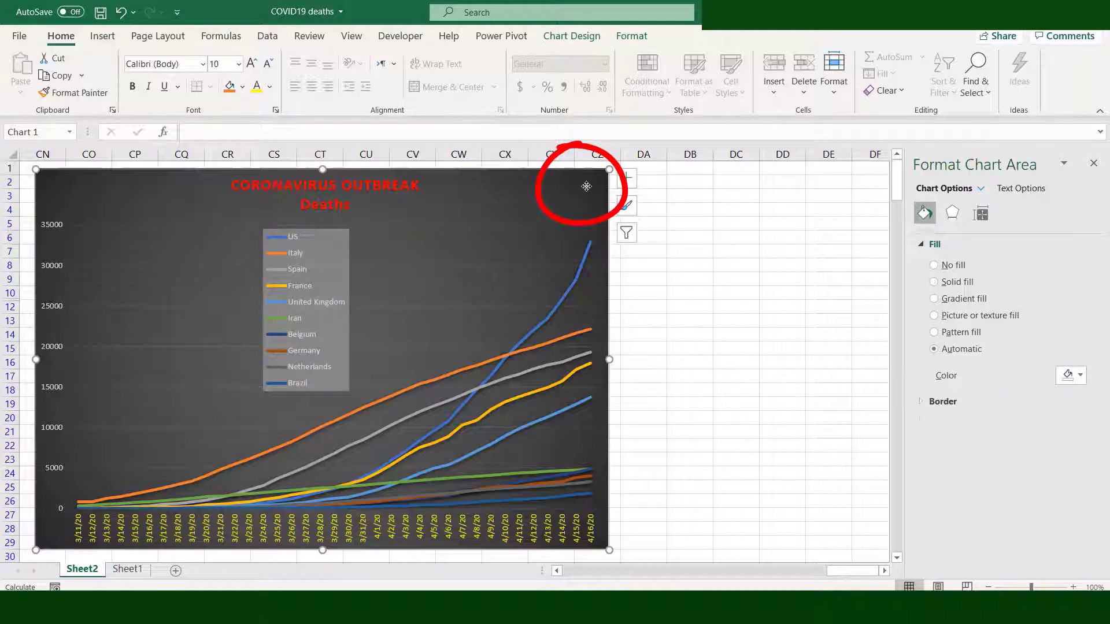
pyautogui.click(1072, 375)
pyautogui.click(1090, 463)
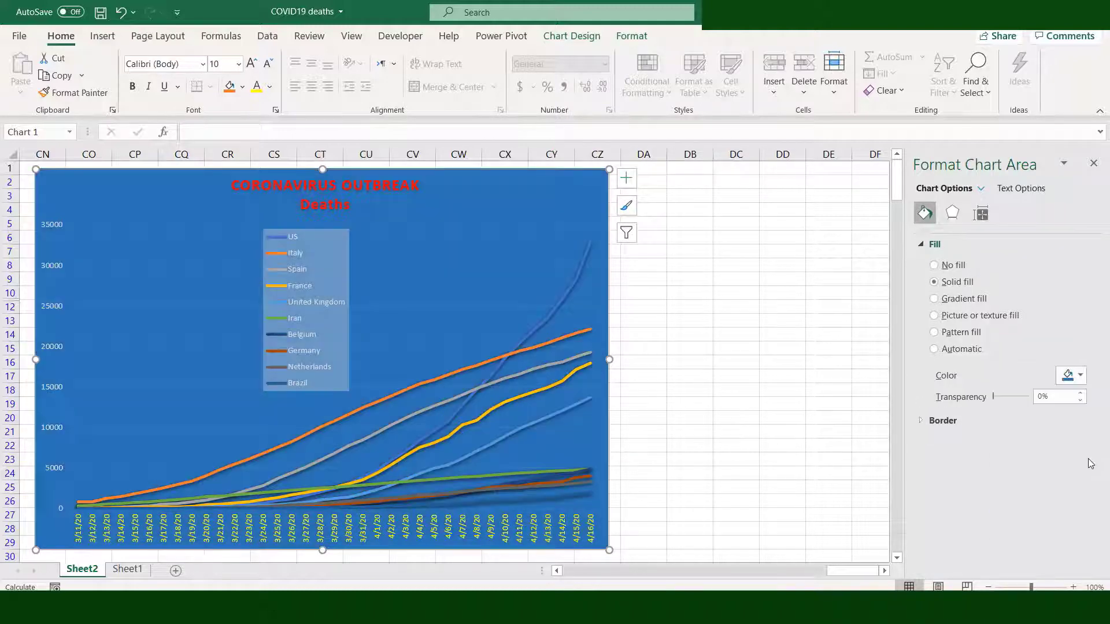
pyautogui.click(1072, 375)
pyautogui.click(1090, 469)
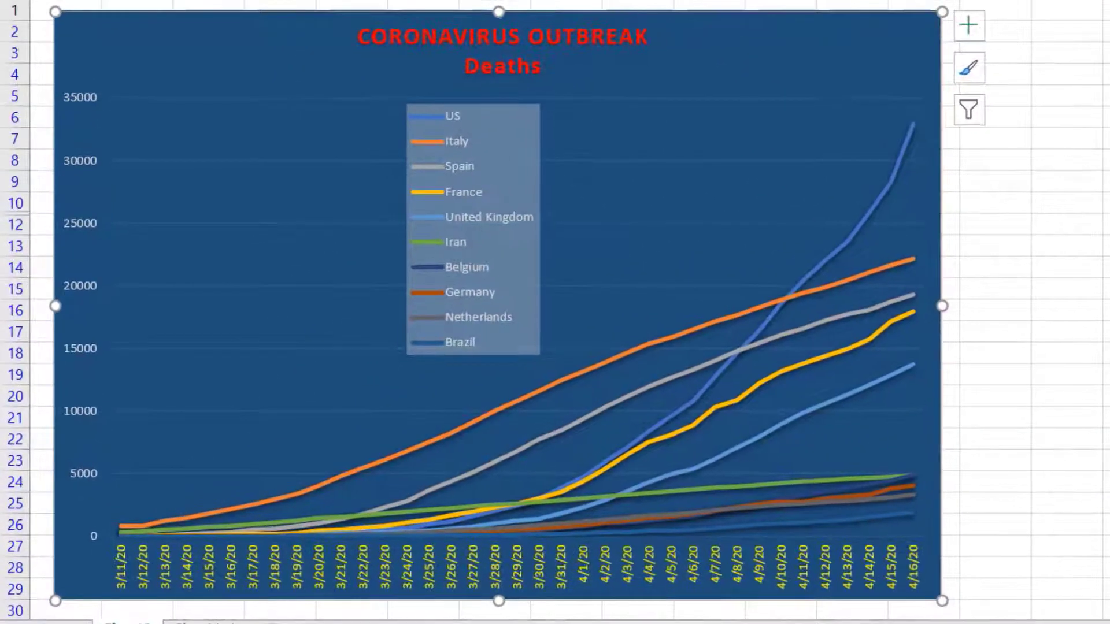
pyautogui.click(1105, 181)
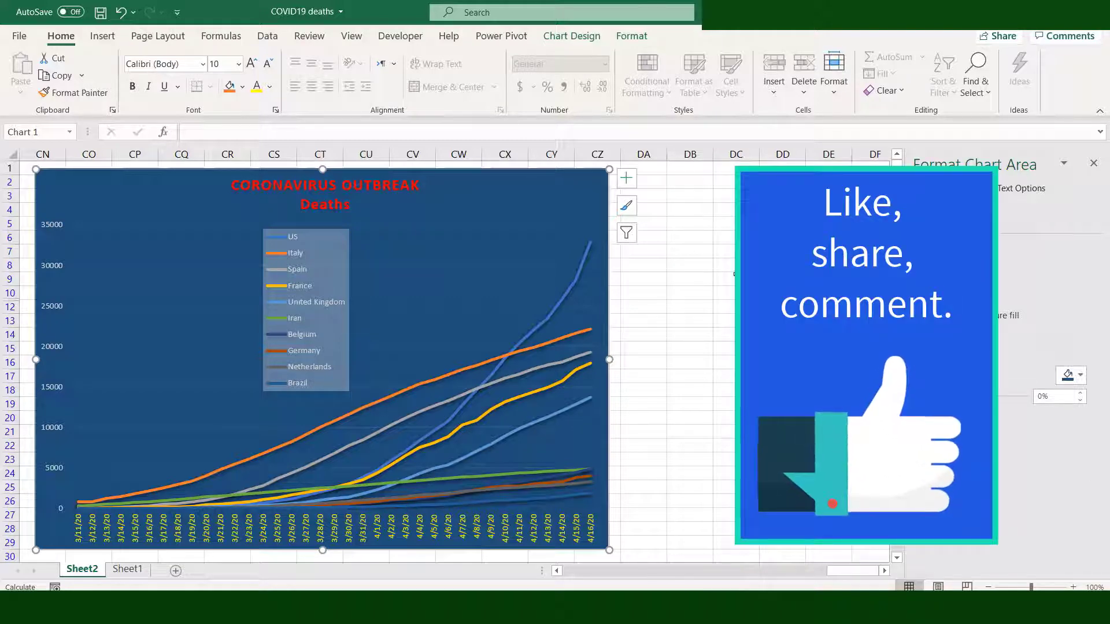
pyautogui.click(735, 275)
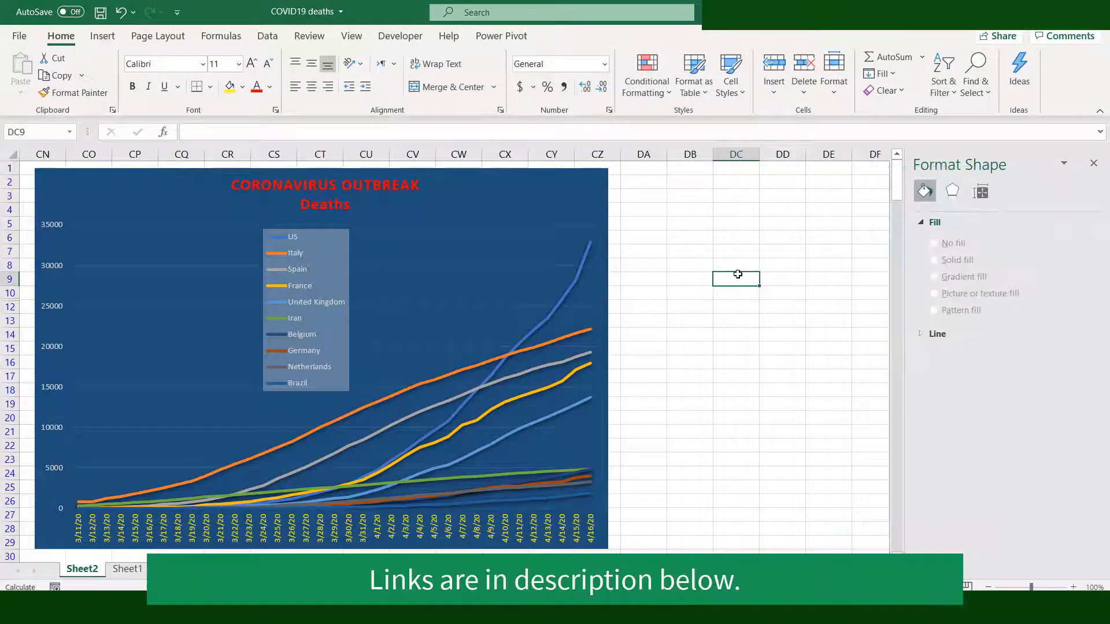